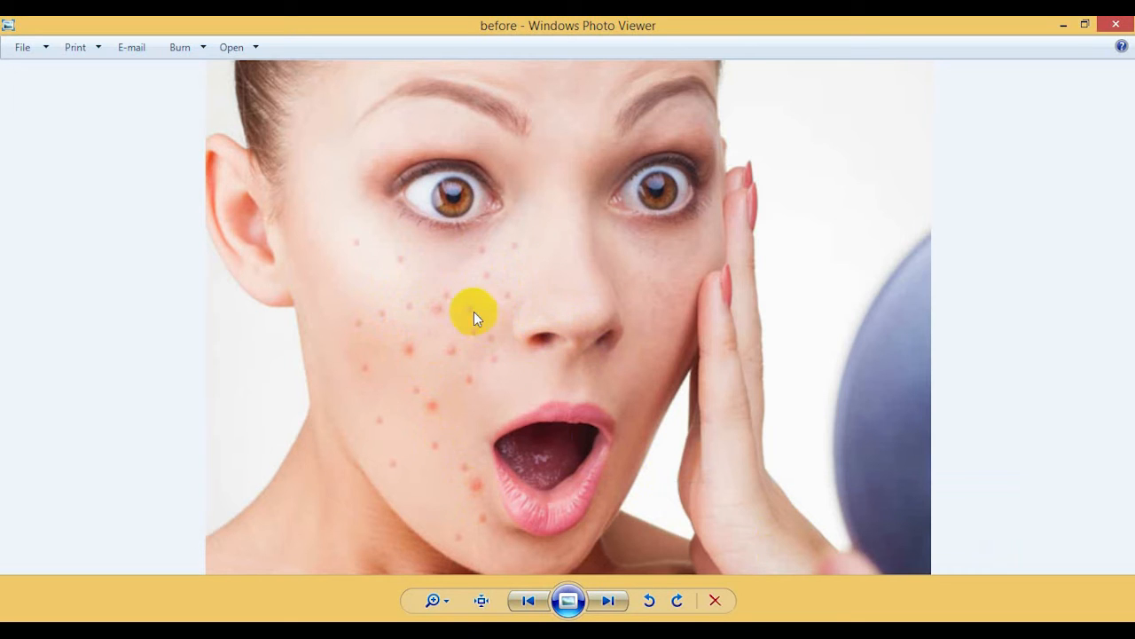
Step: Compare the before and after face photos in the photo viewer and minimize both images
left_click(757, 630)
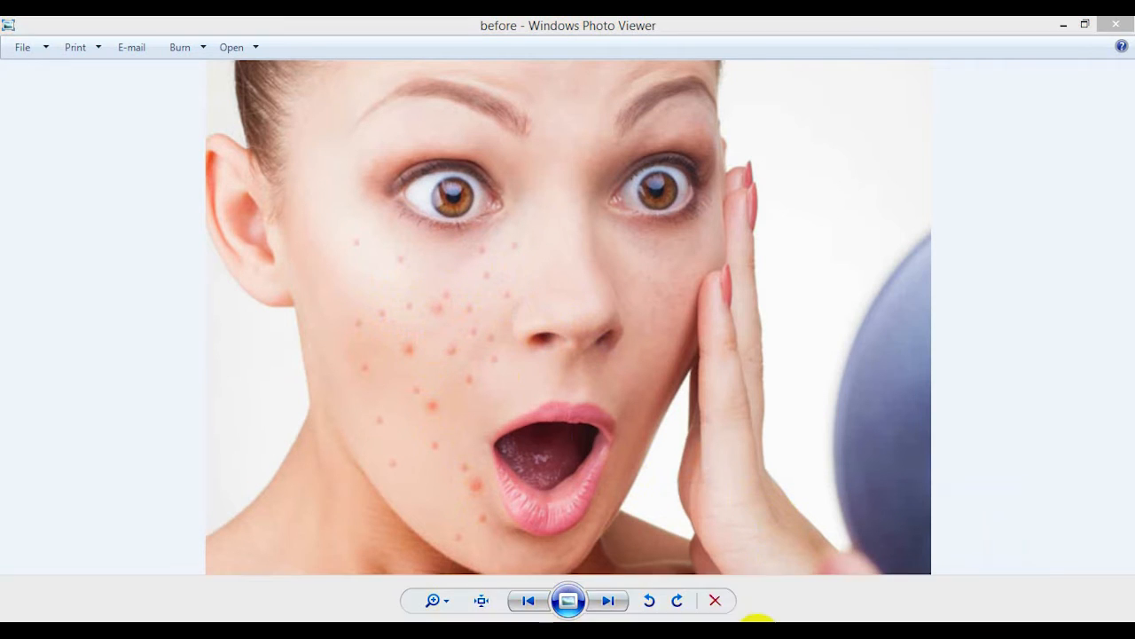
left_click(975, 545)
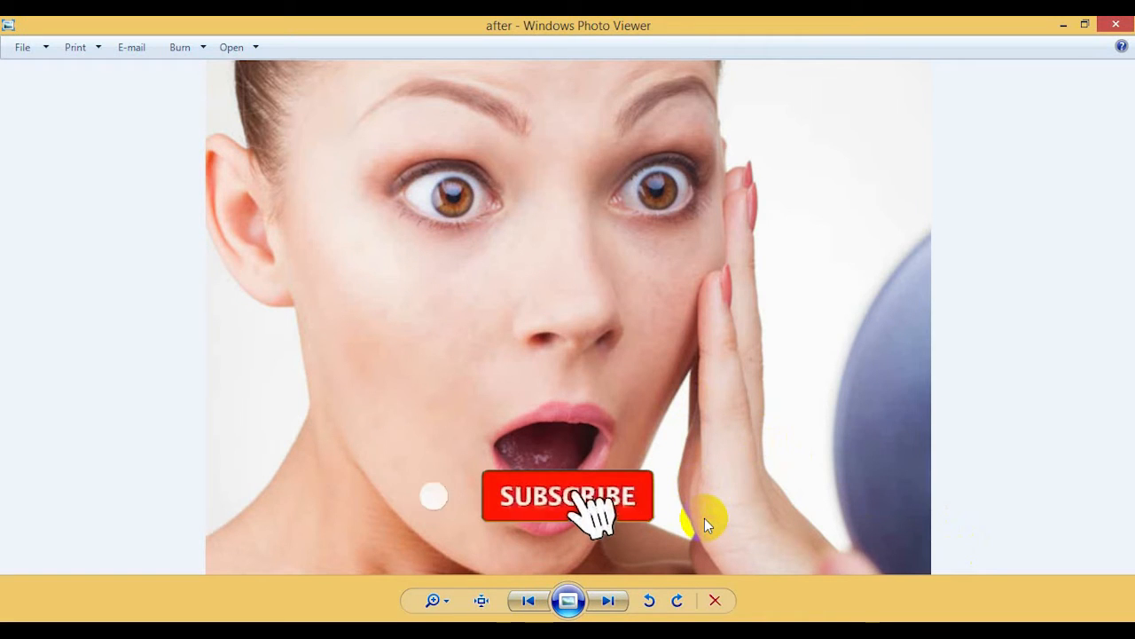
left_click(1063, 25)
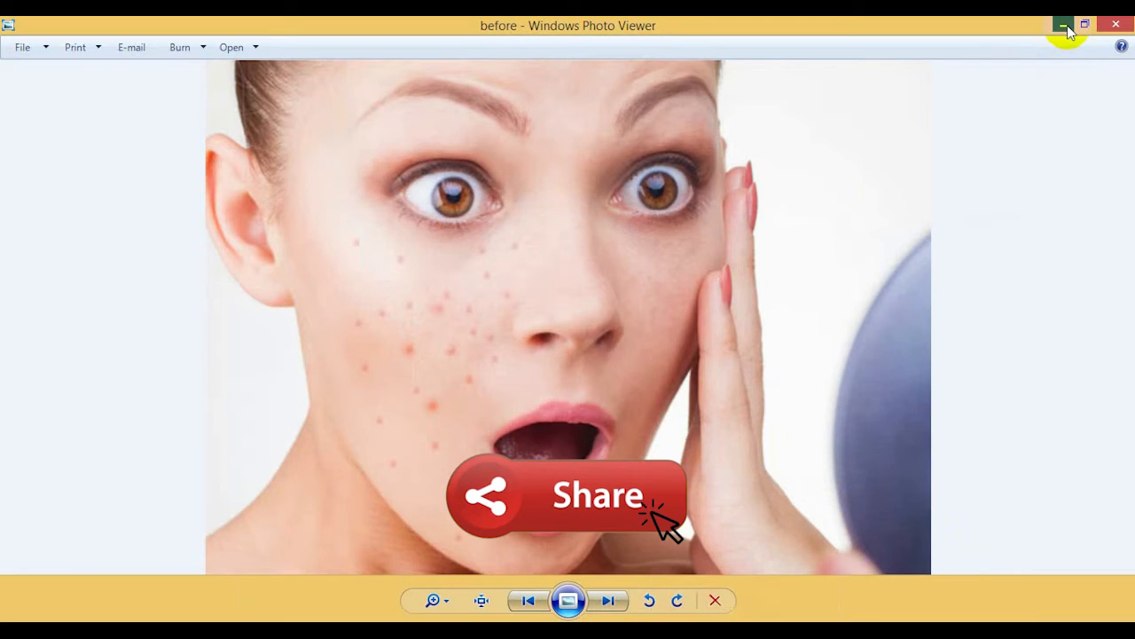
left_click(1063, 25)
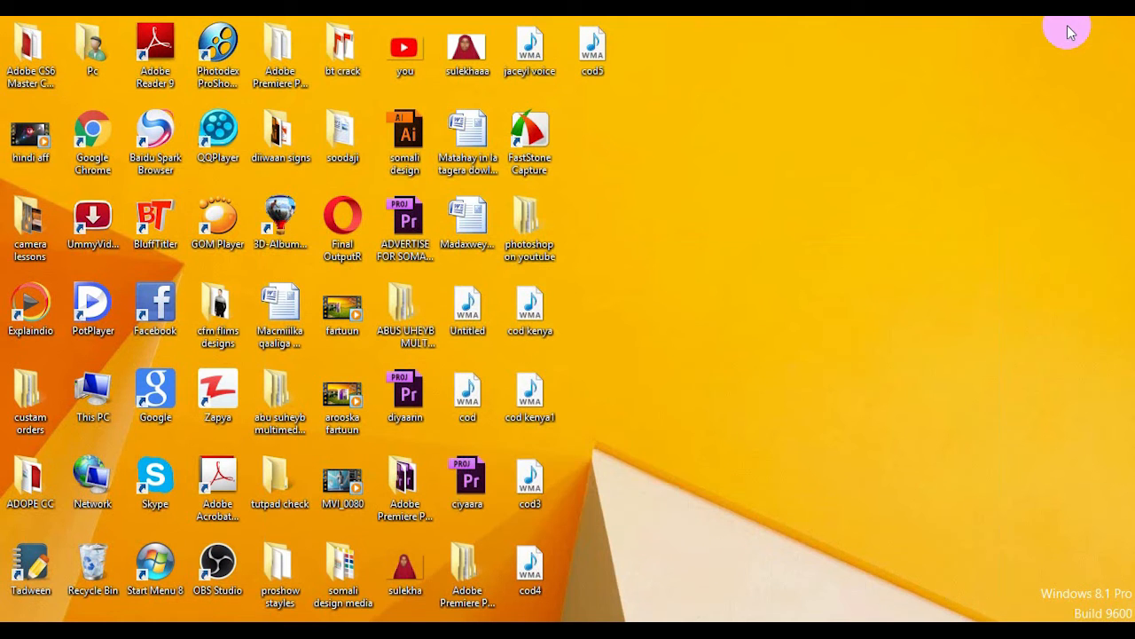
Step: Switch to Photoshop and bring up the casharki 4aad folder
left_click(767, 559)
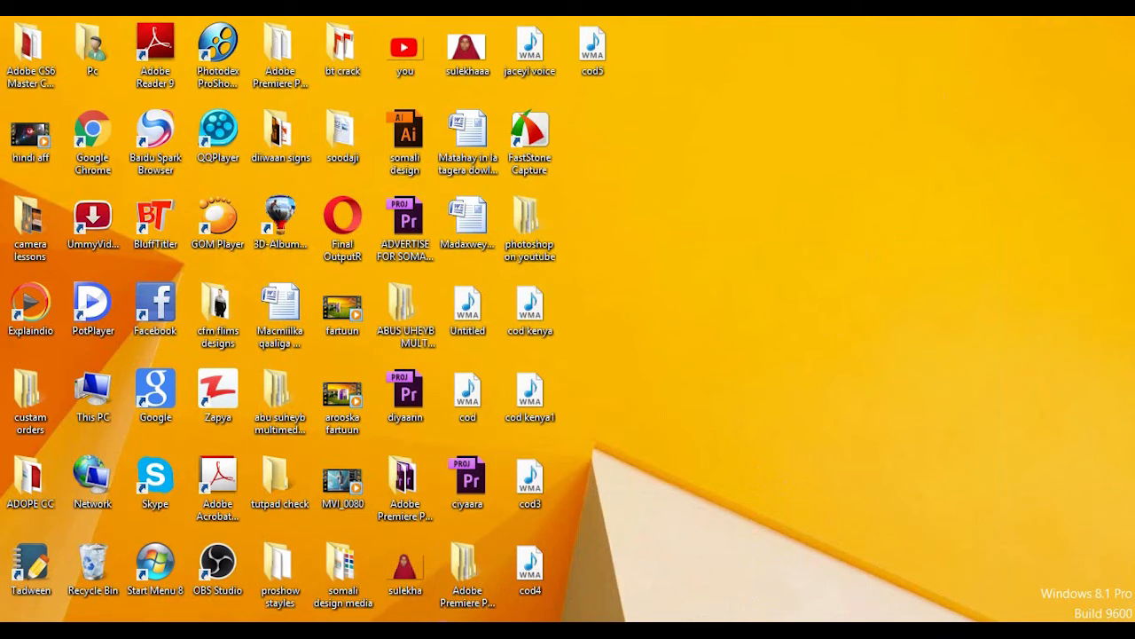
left_click(448, 621)
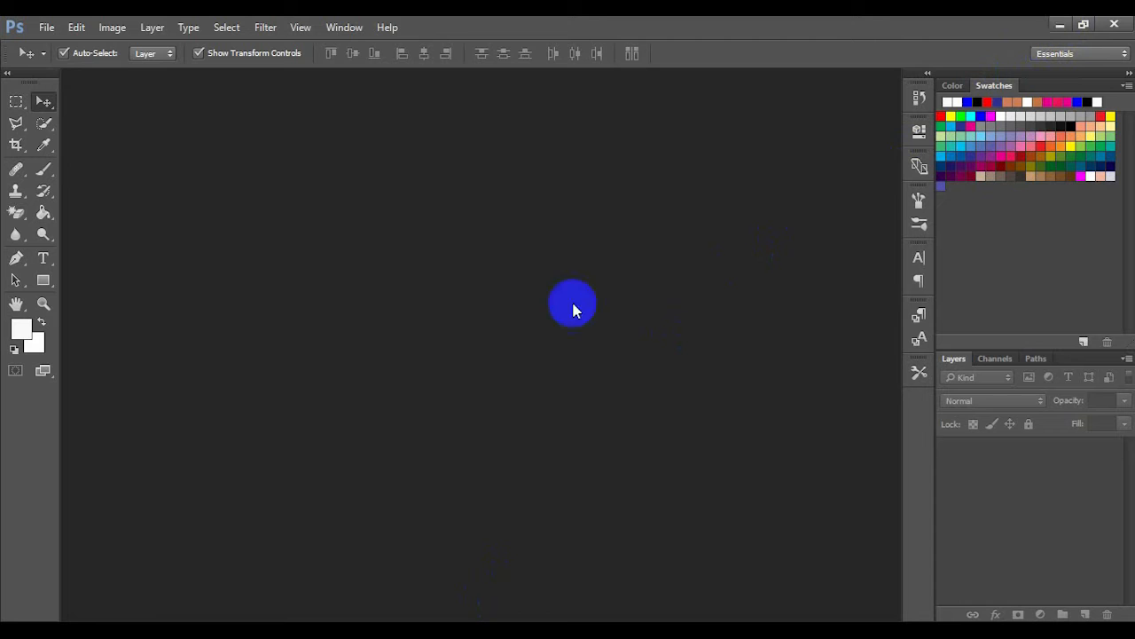
left_click(187, 619)
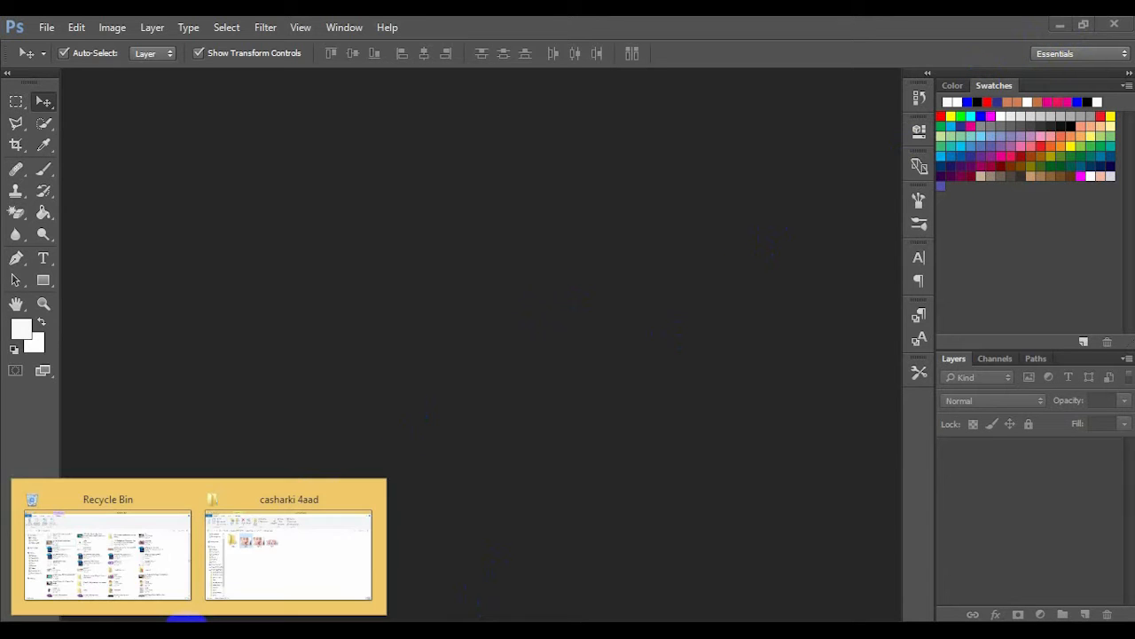
left_click(262, 557)
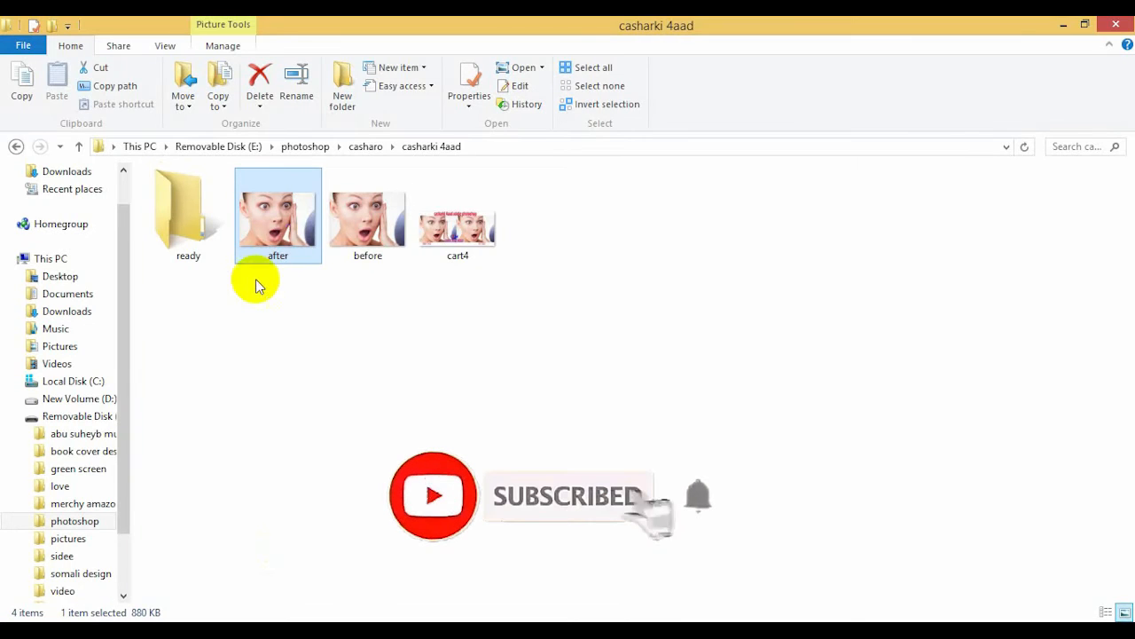
Step: Open the before image from the casharki 4aad folder in Photoshop
left_click_drag(367, 220, 450, 623)
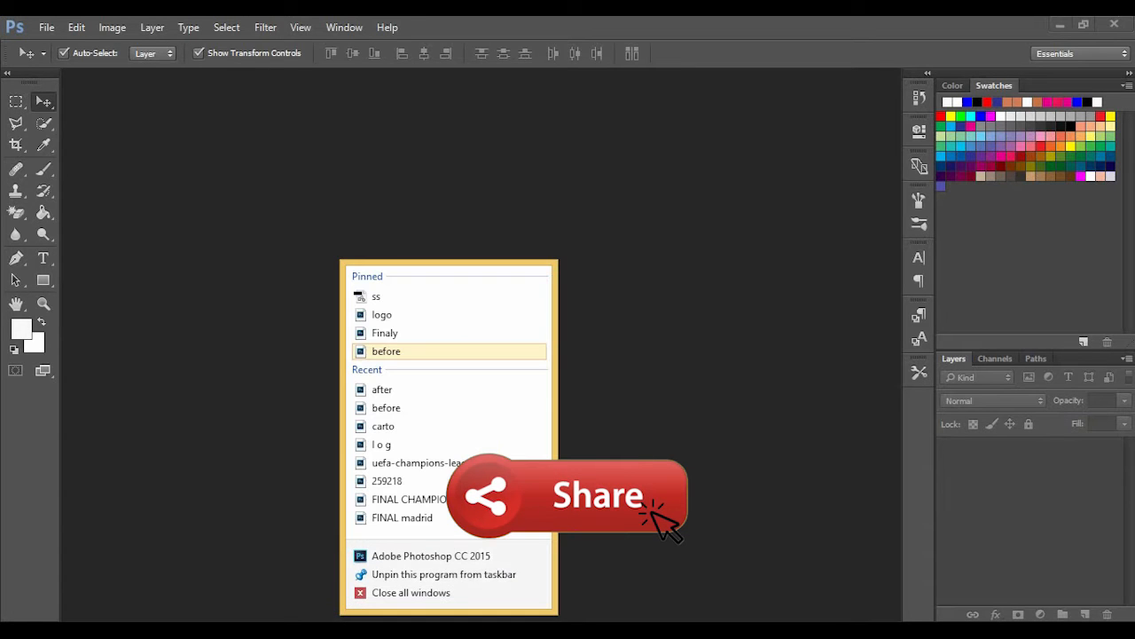
left_click(619, 471)
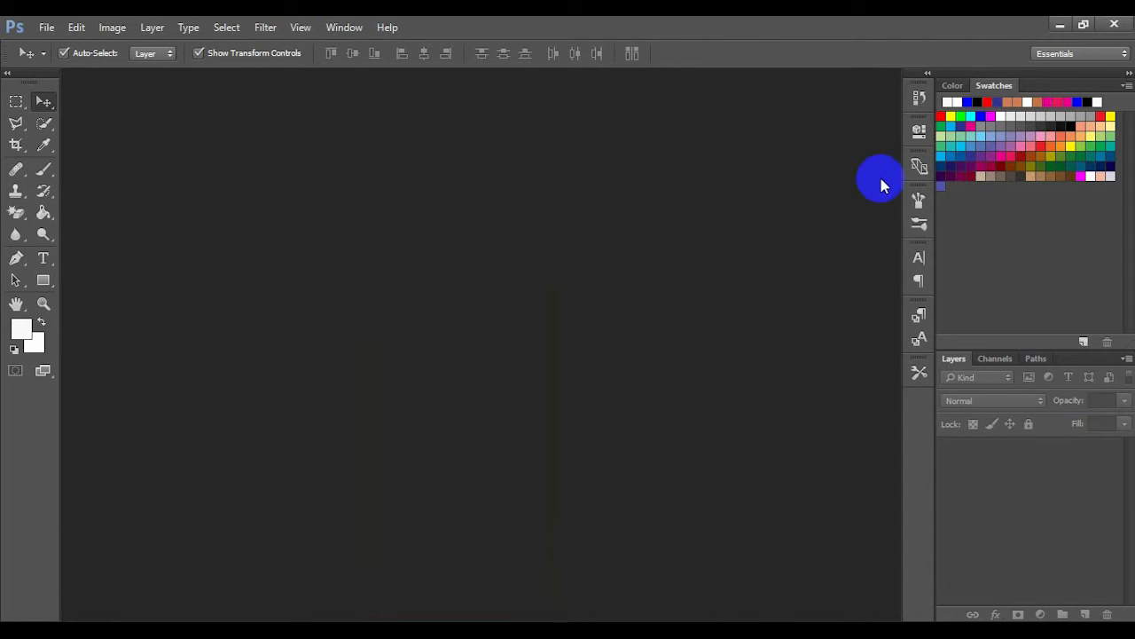
left_click(1060, 25)
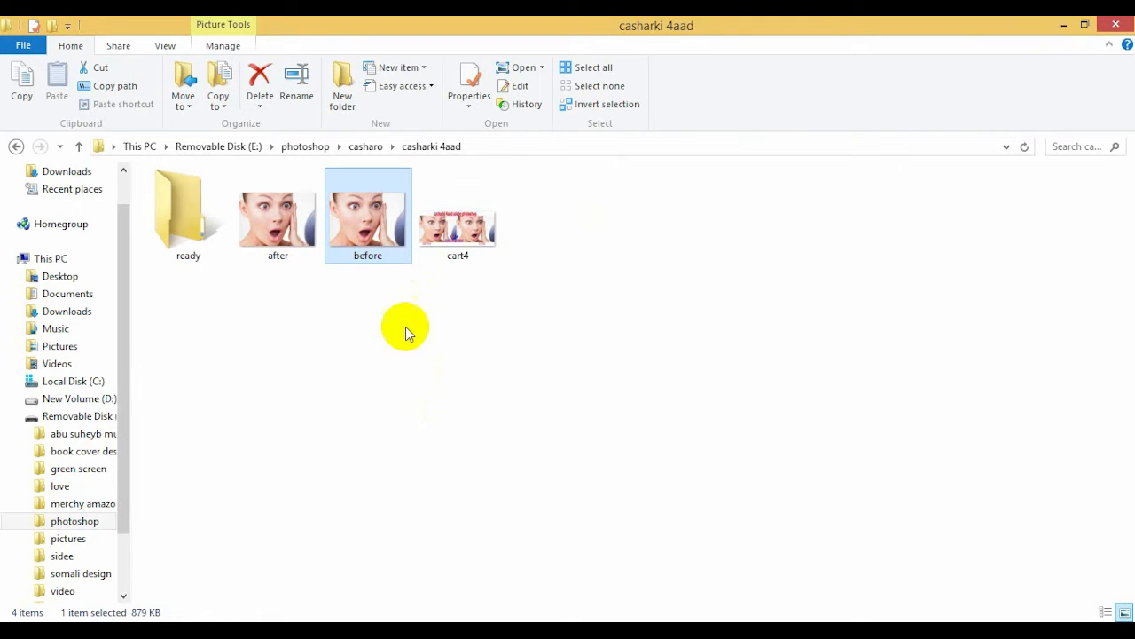
left_click_drag(363, 243, 473, 421)
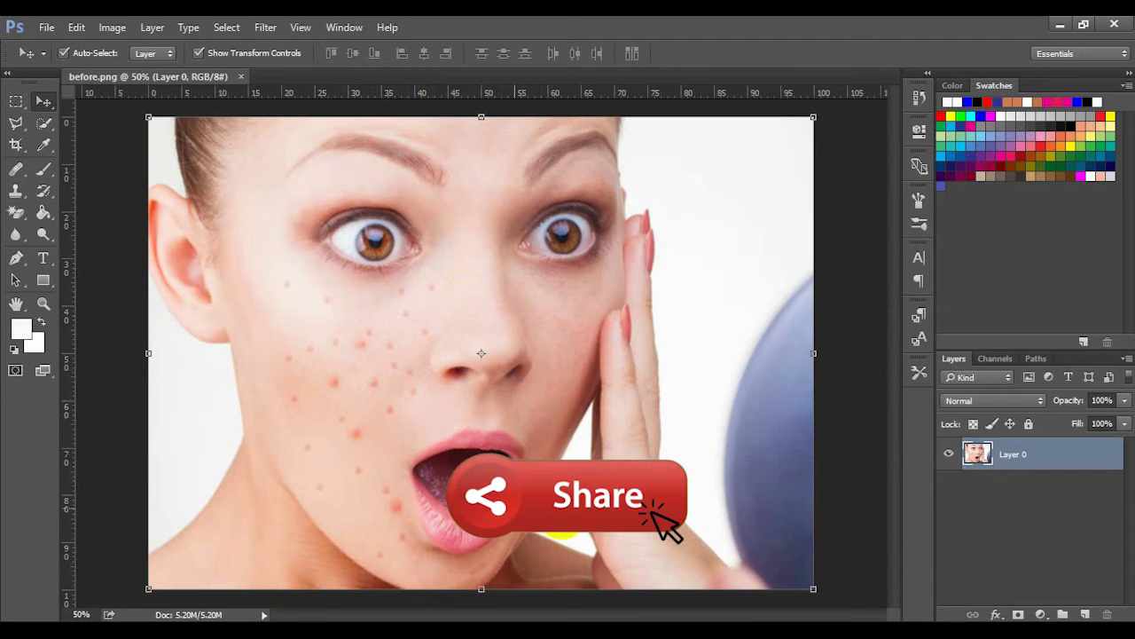
Step: Add a new empty layer above the photo and make Layer 0 the active layer
left_click(1086, 613)
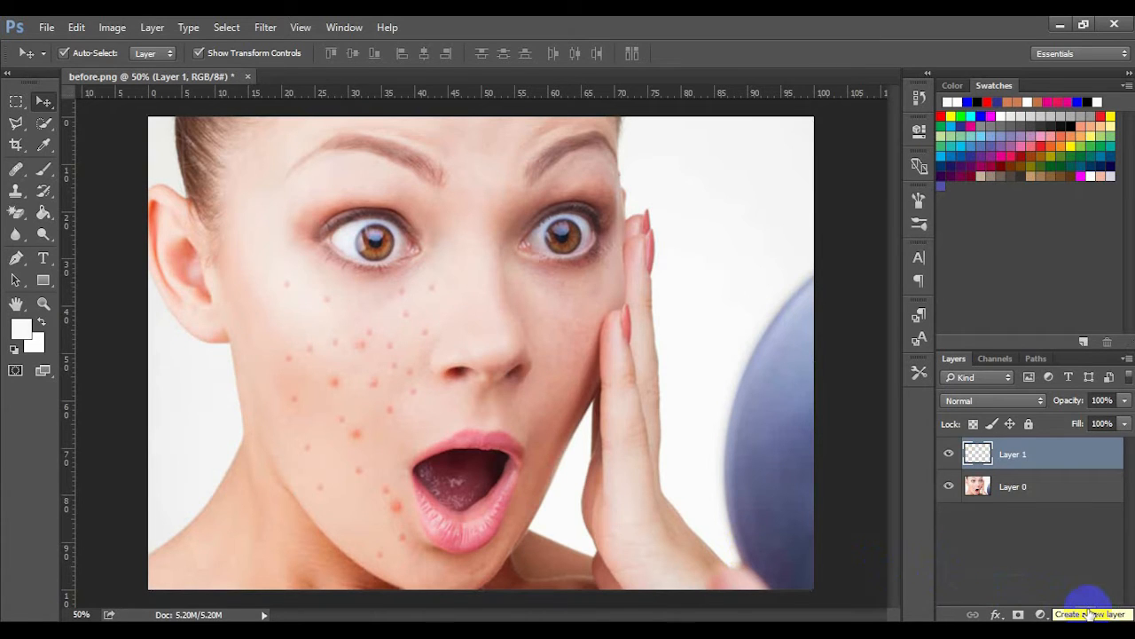
left_click(984, 454)
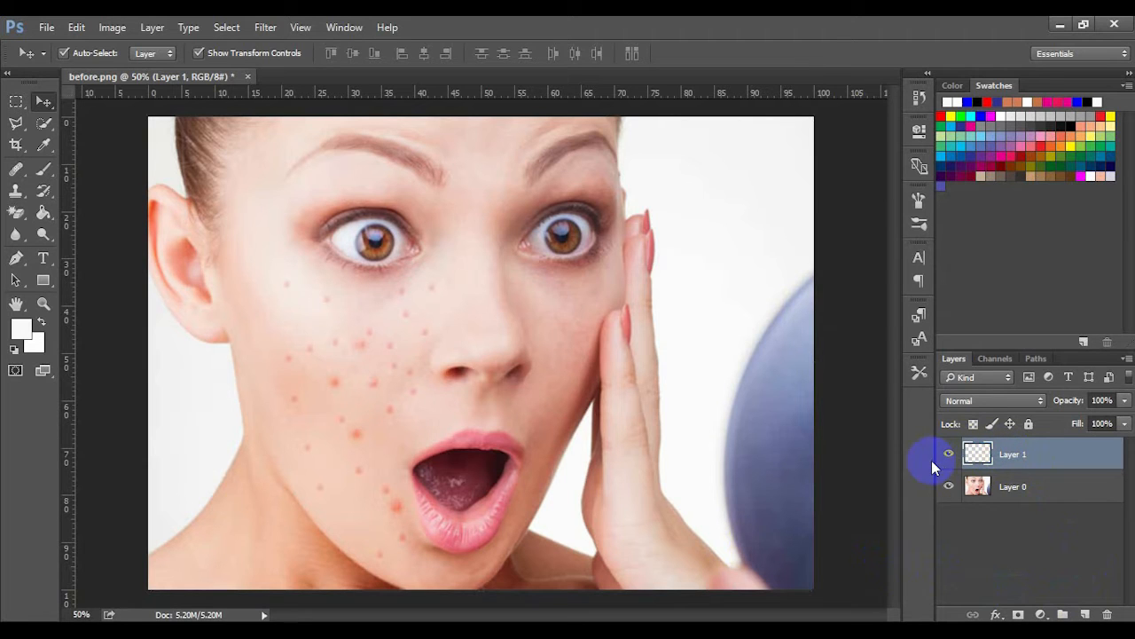
left_click(996, 488)
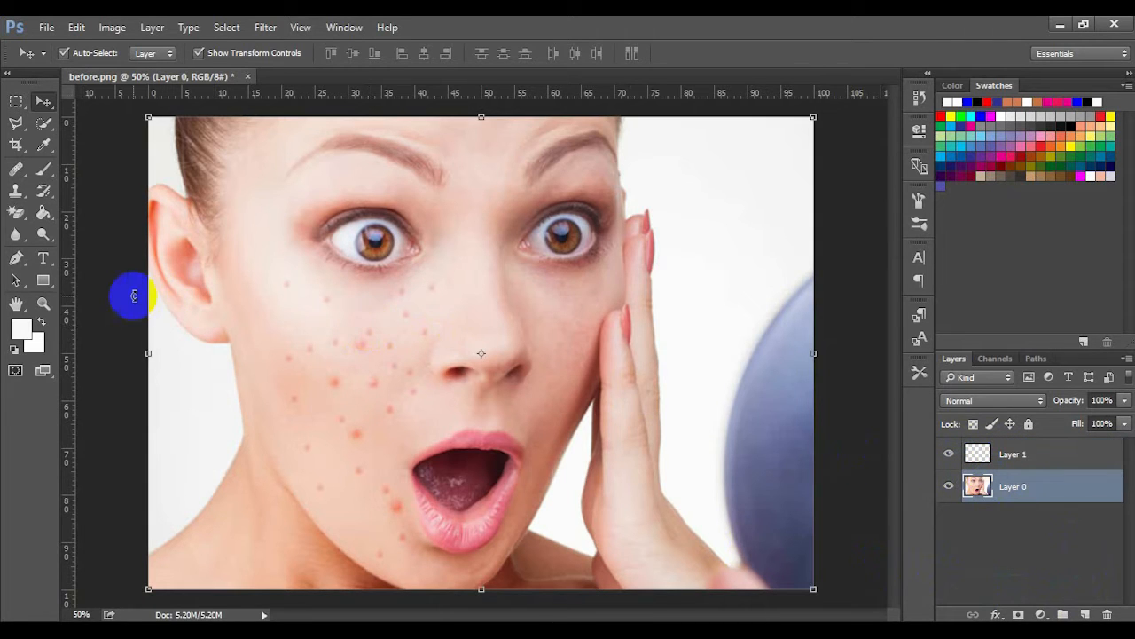
Step: Activate the Spot Healing Brush tool
left_click(16, 169)
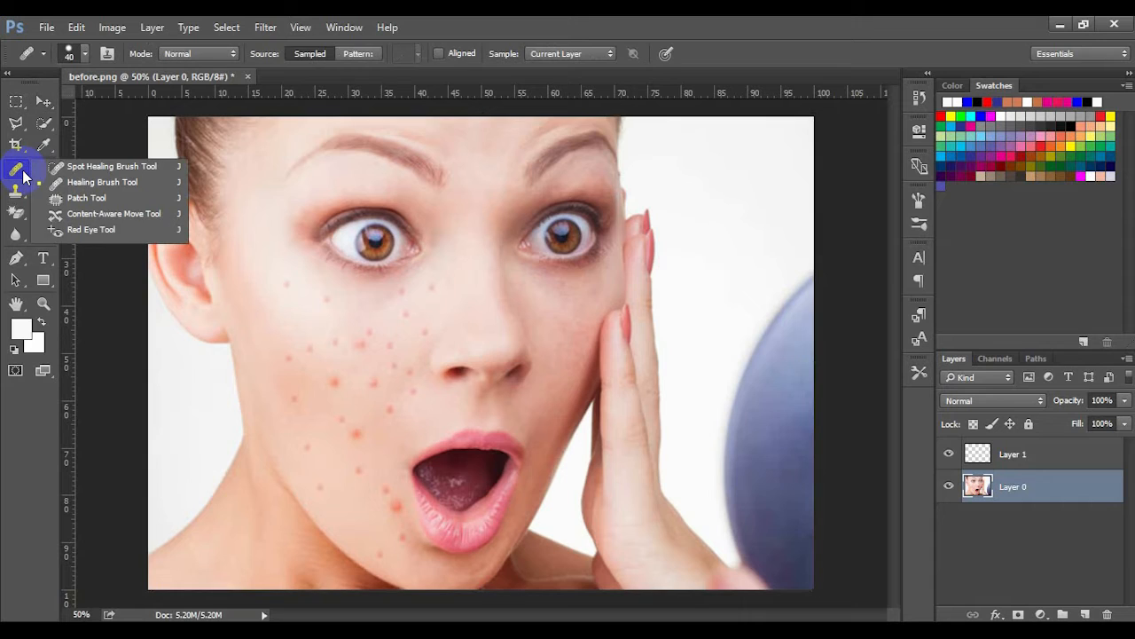
left_click_drag(29, 174, 60, 171)
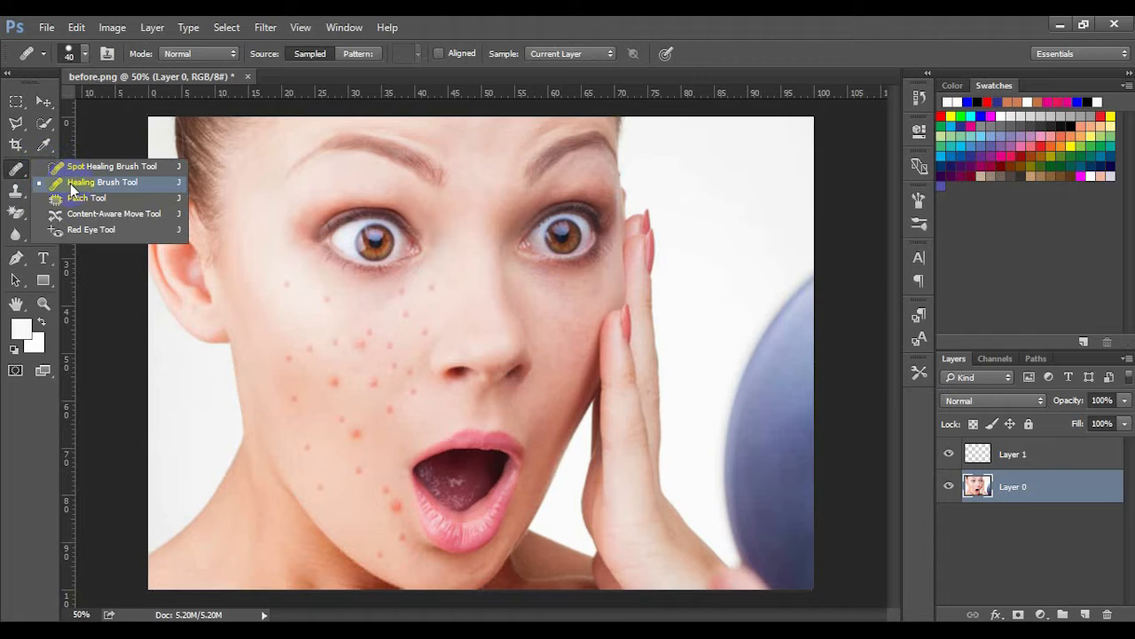
left_click(75, 172)
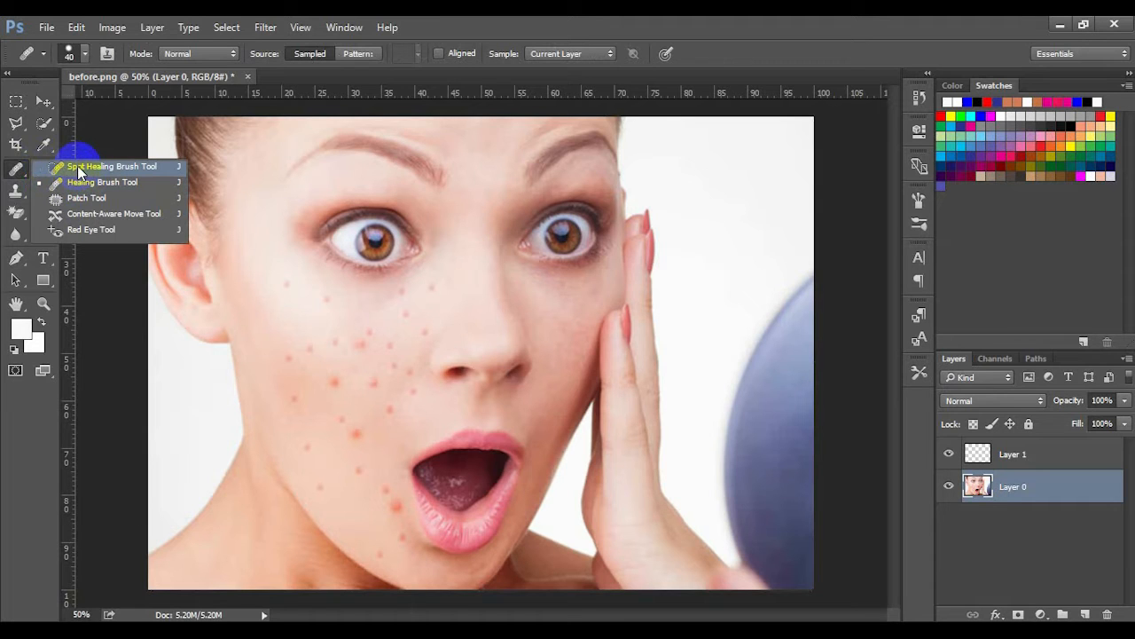
left_click(77, 167)
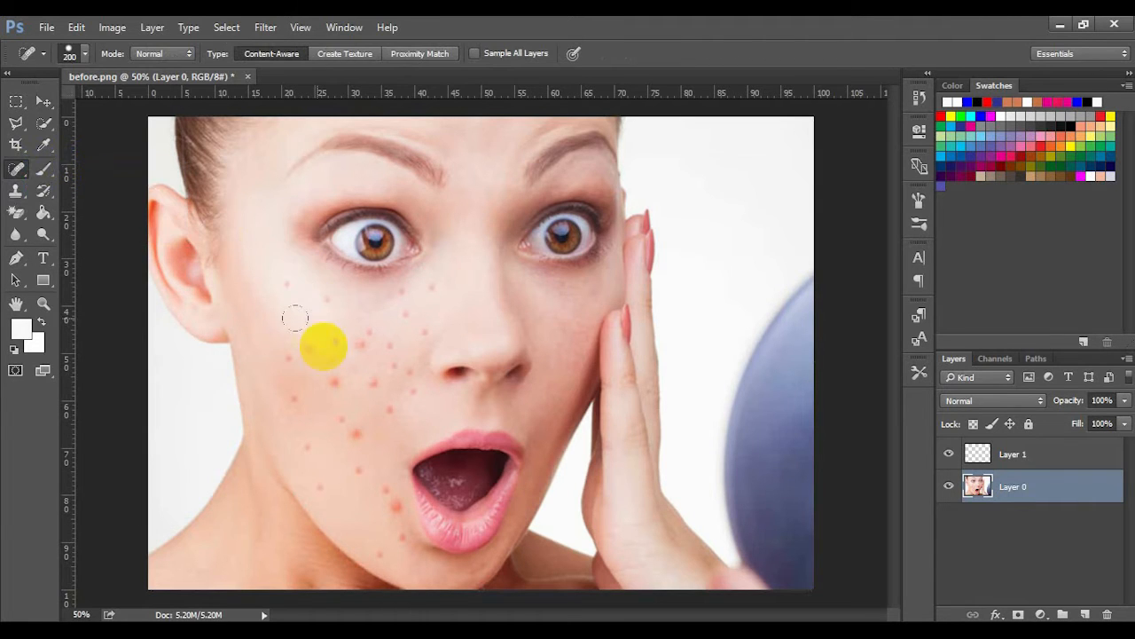
Step: Switch from the Spot Healing Brush to the regular Healing Brush tool
left_click(86, 187)
left_click(21, 170)
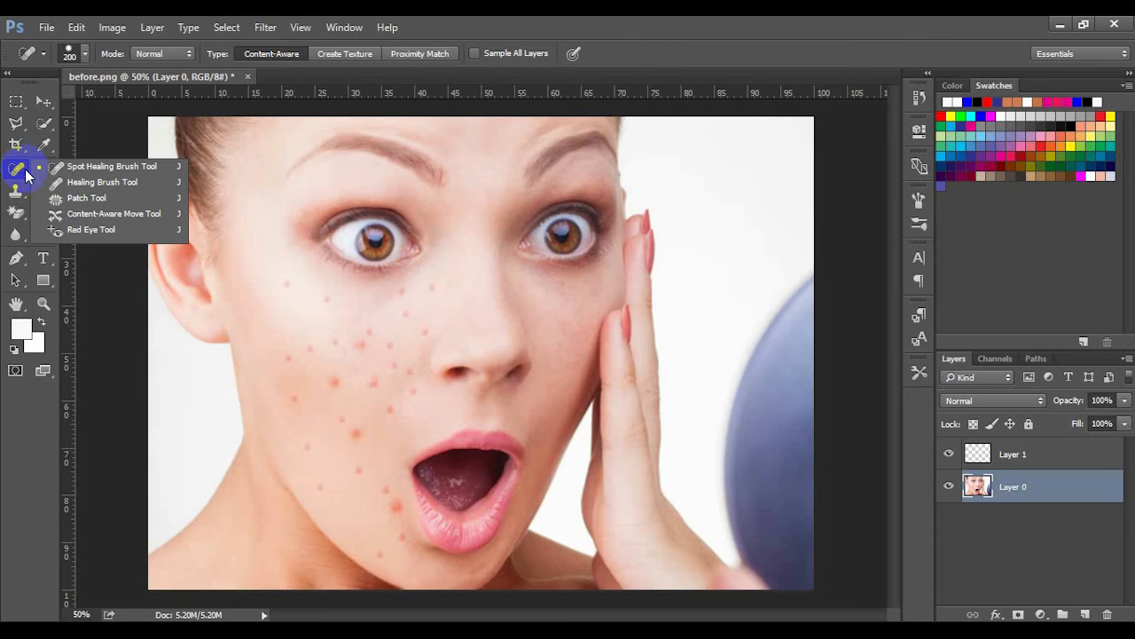
left_click(84, 182)
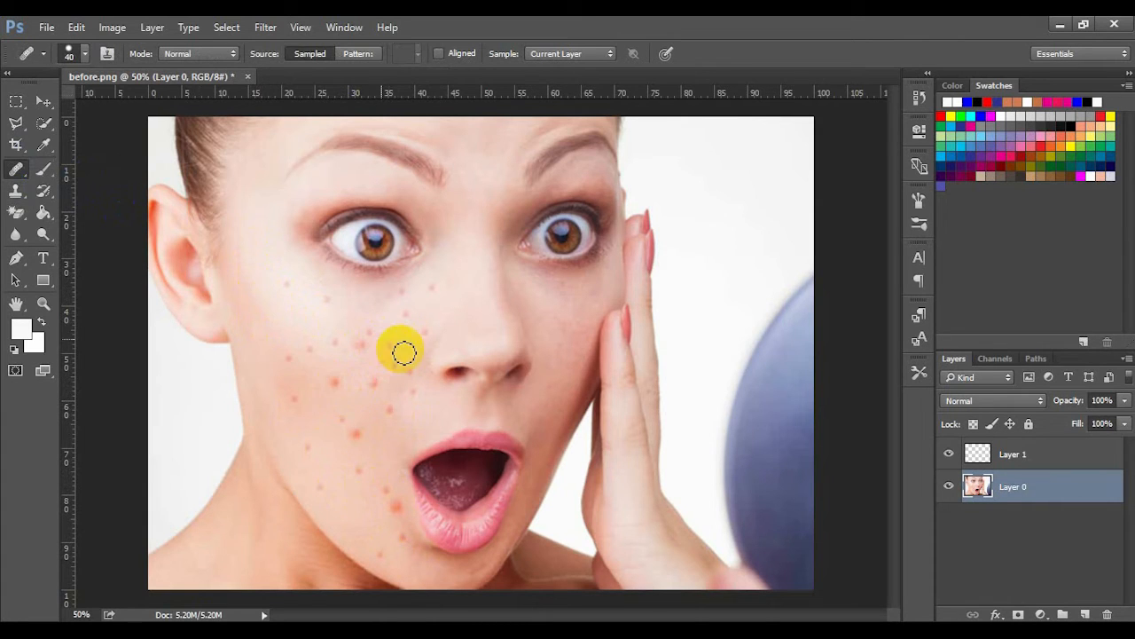
right_click(29, 179)
left_click(67, 182)
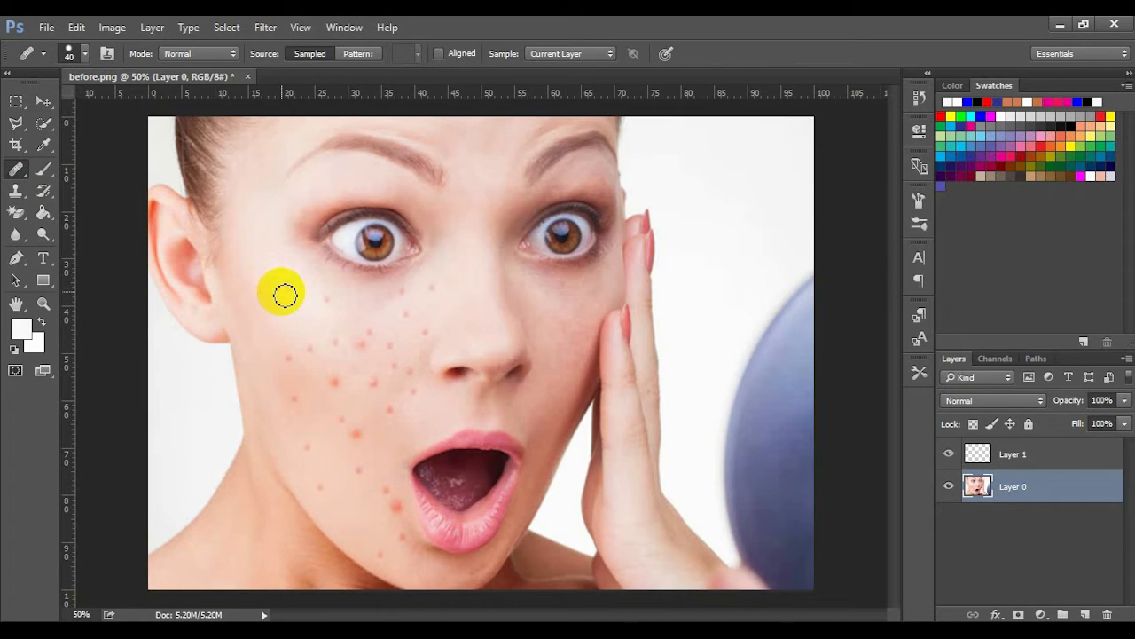
Step: Set the Healing Brush size to 70 and try it on the uppermost cheek spot without a source point
key("bracketleft")
key("bracketright")
key("bracketright")
key("bracketright")
key("bracketleft")
left_click(279, 291)
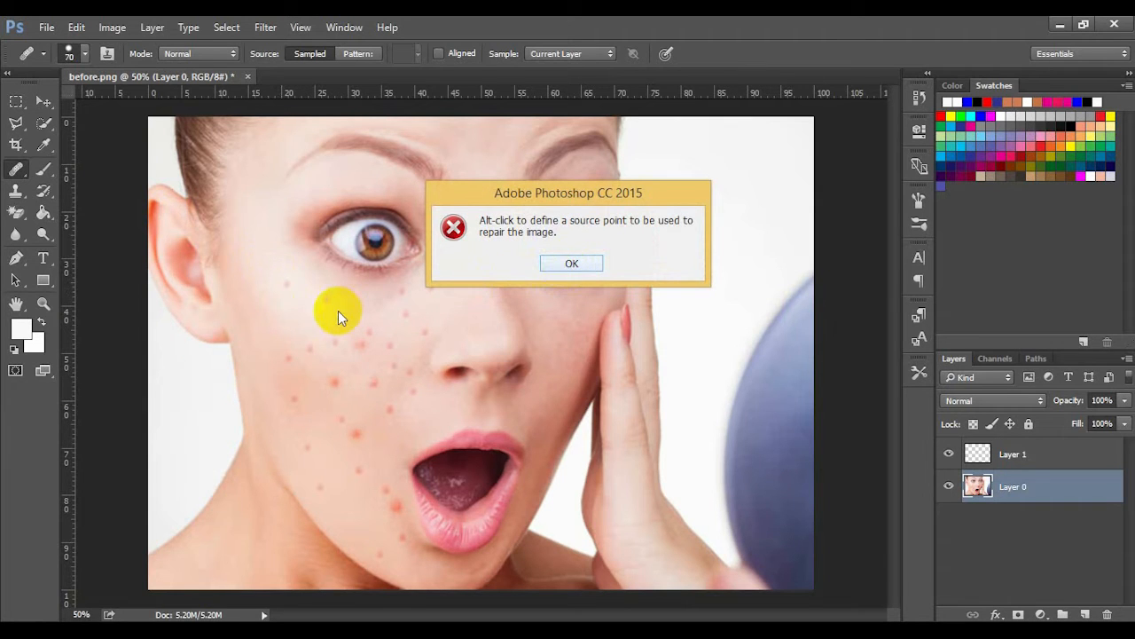
left_click(571, 264)
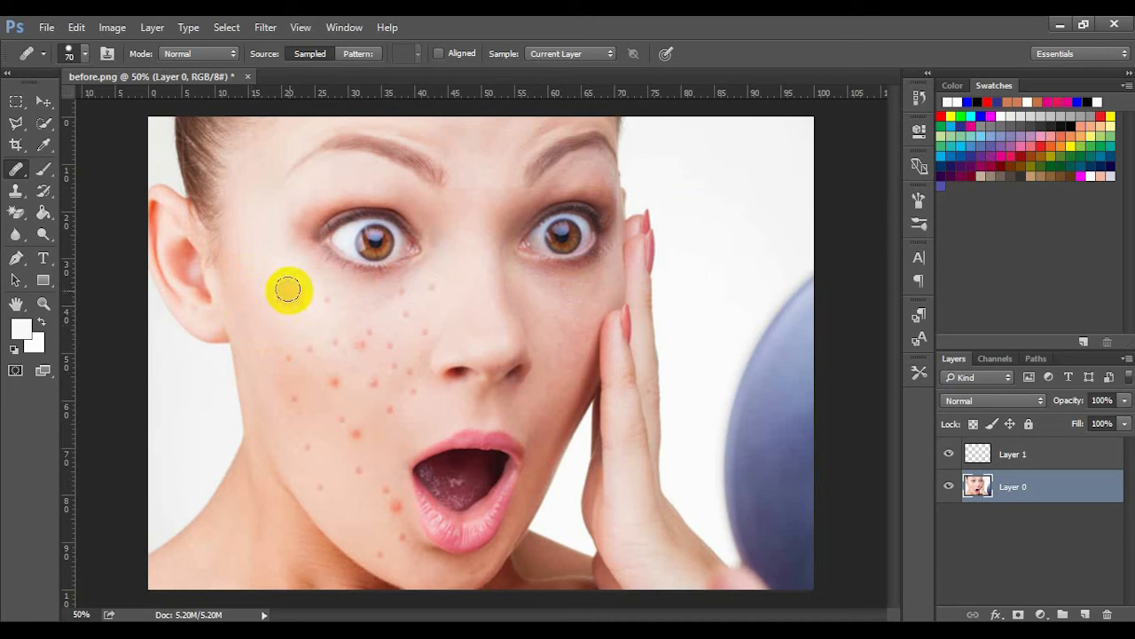
Step: Heal the acne spots on the upper cheek, from beneath the eye across to the side of the nose
left_click(361, 447)
left_click(286, 284)
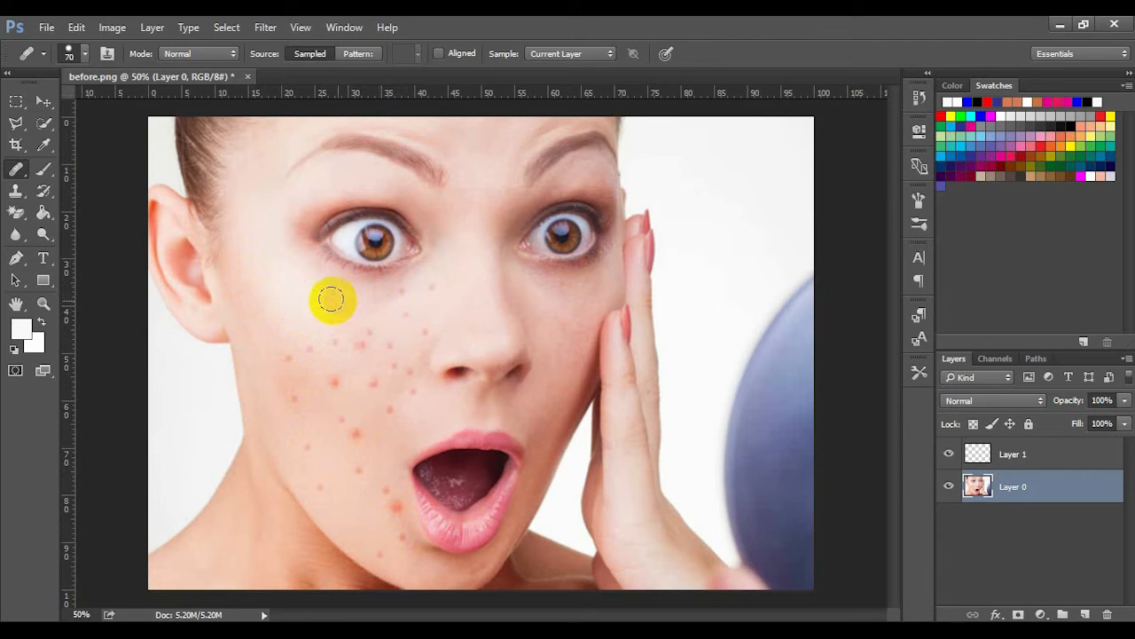
left_click(325, 299)
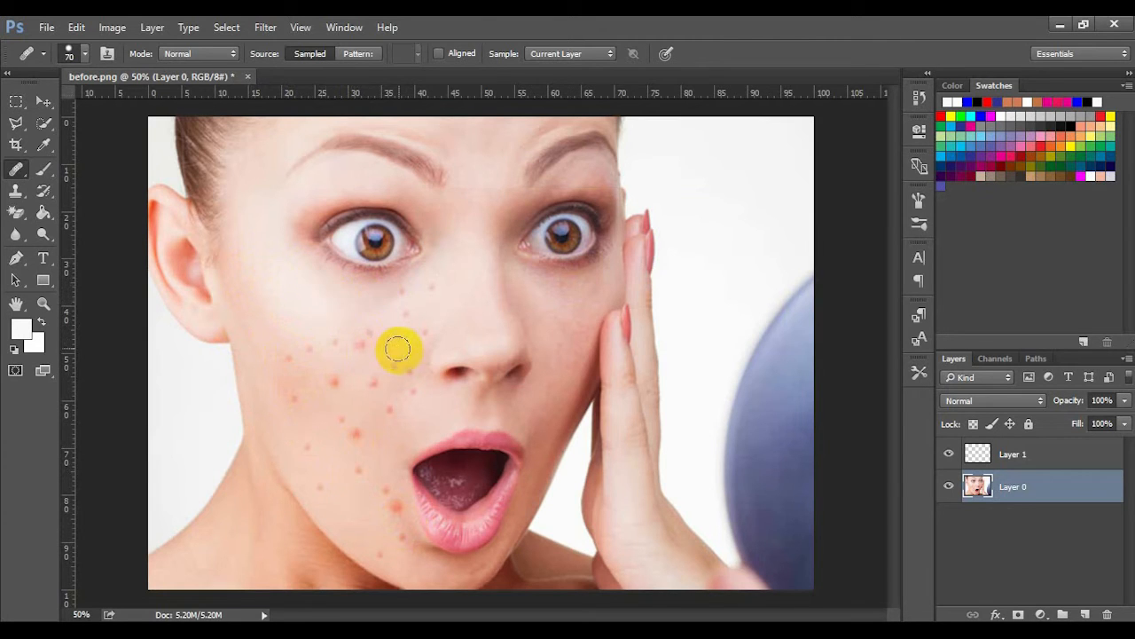
left_click(360, 340)
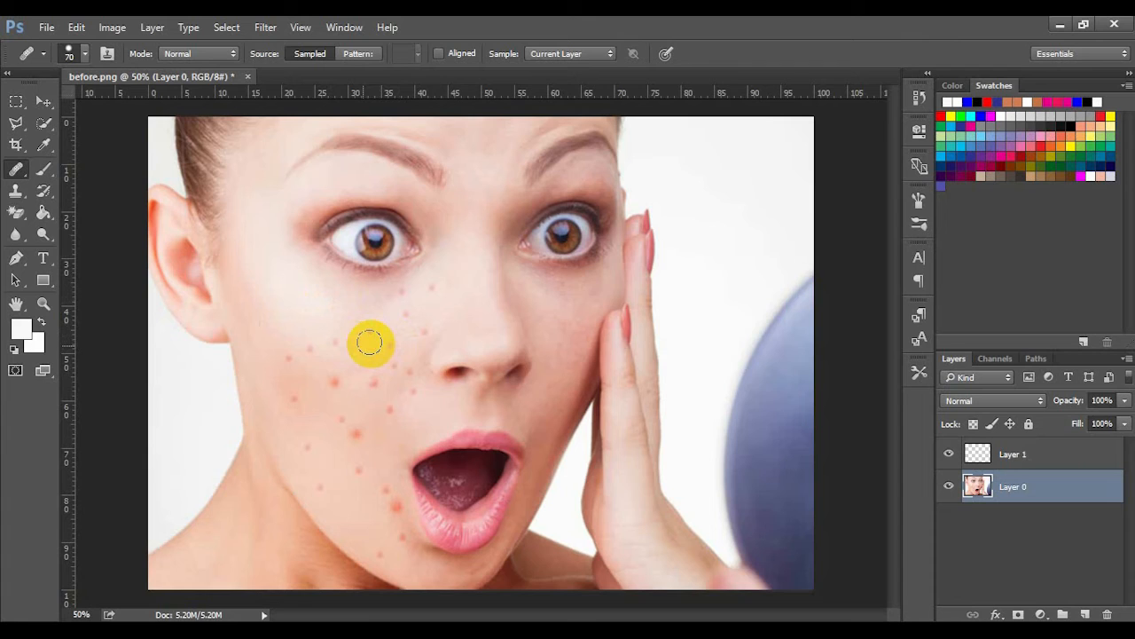
left_click(370, 330)
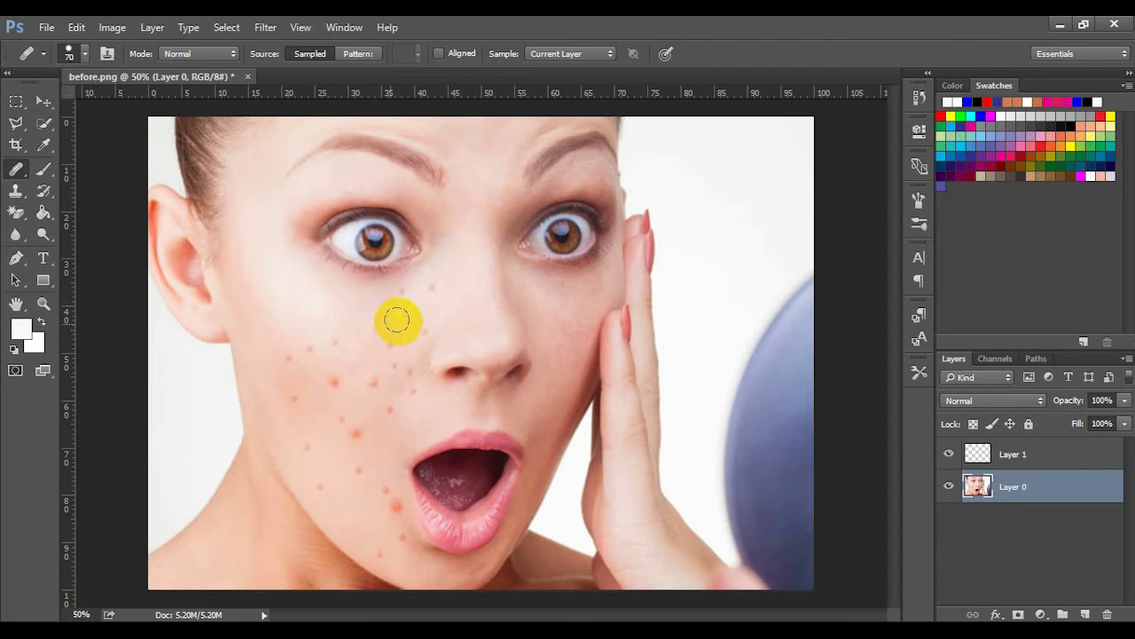
left_click(404, 313)
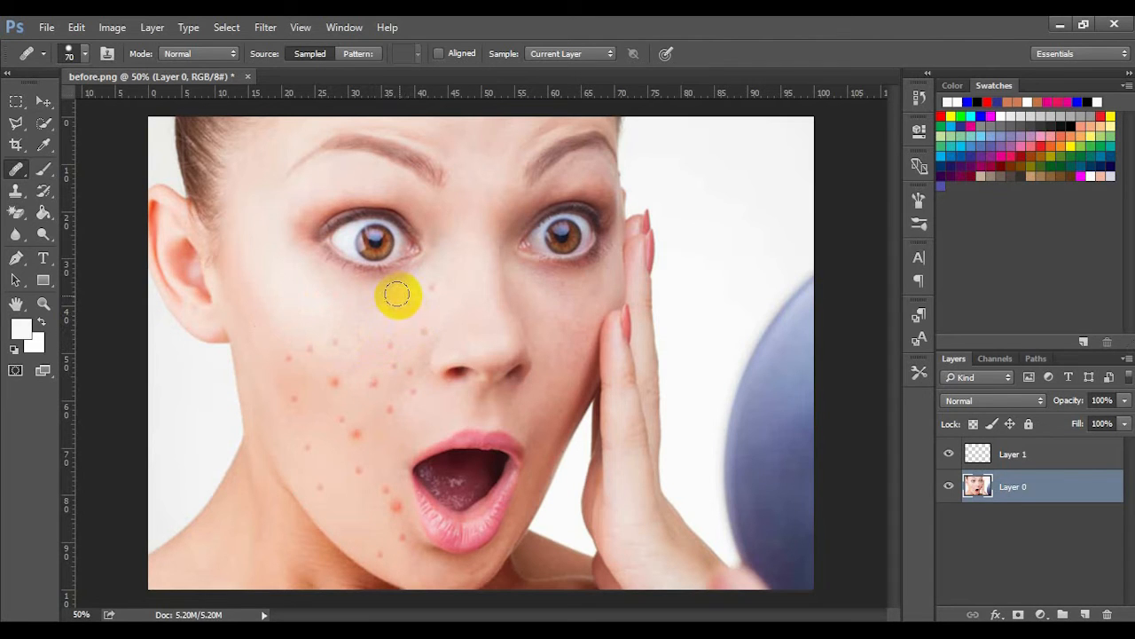
left_click(397, 293)
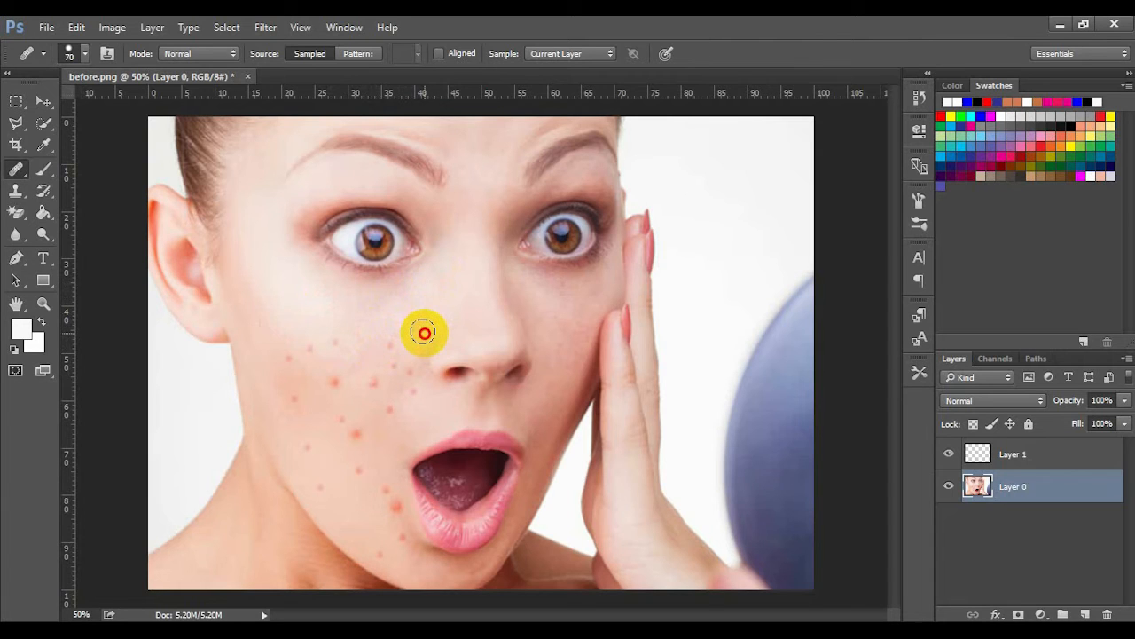
Step: Heal the spots across the middle of the cheek, between the nostril and the outer edge of the face
left_click(391, 366)
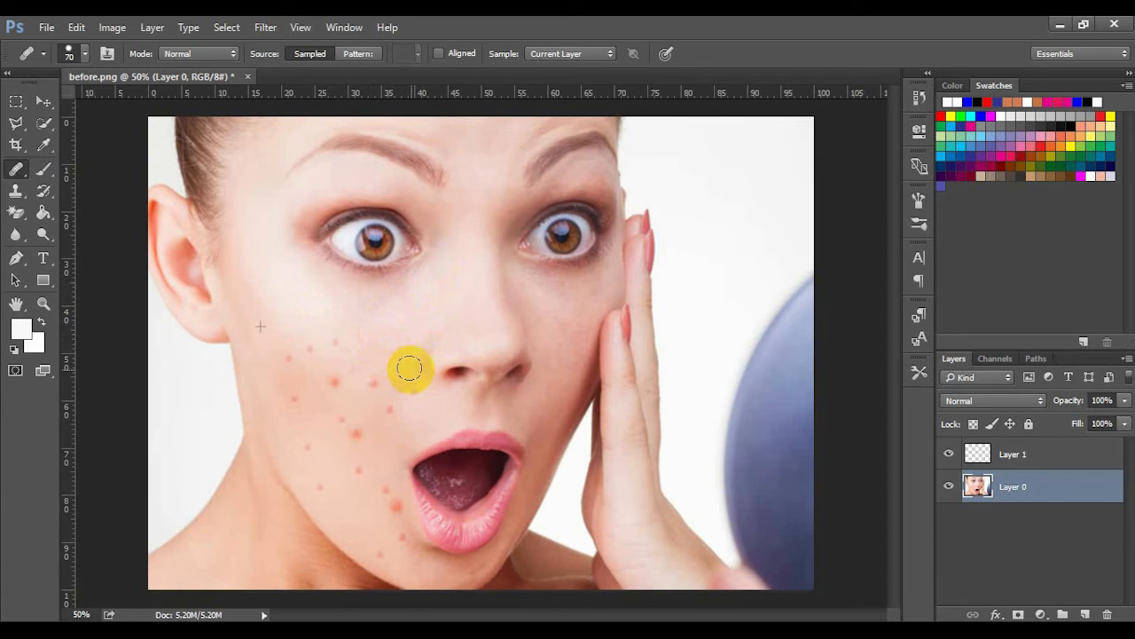
left_click(344, 421)
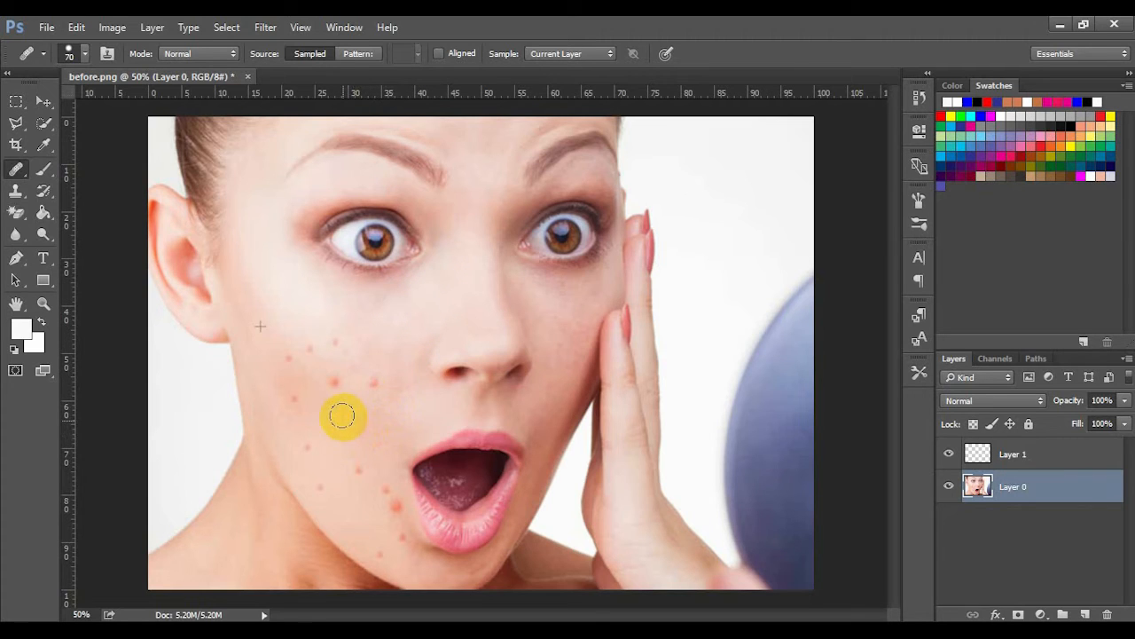
left_click(373, 381)
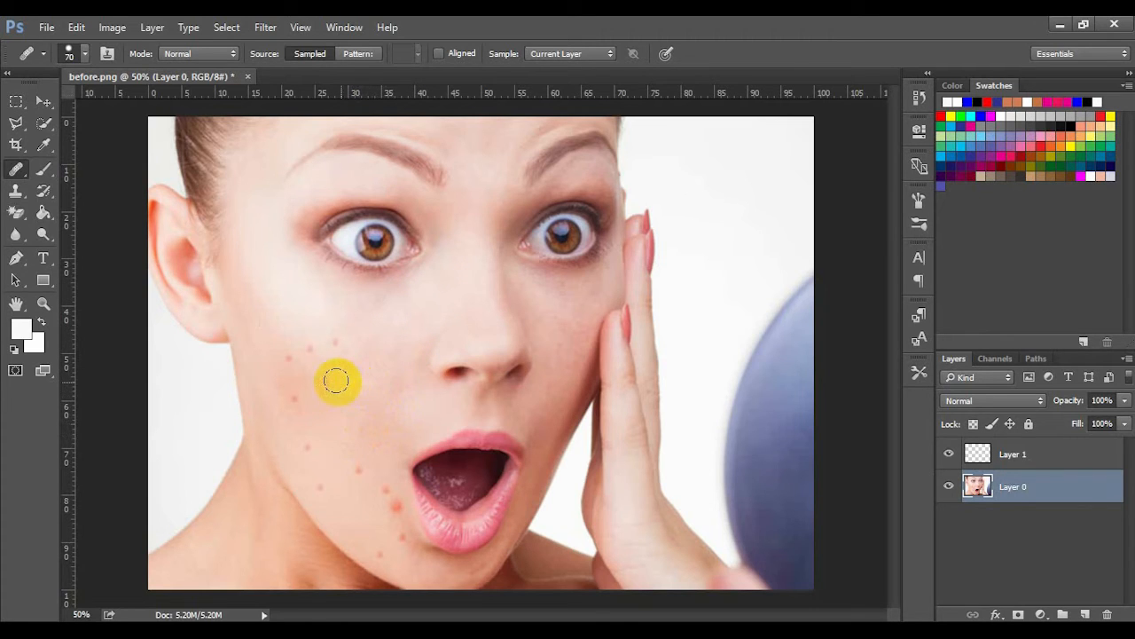
left_click(337, 344)
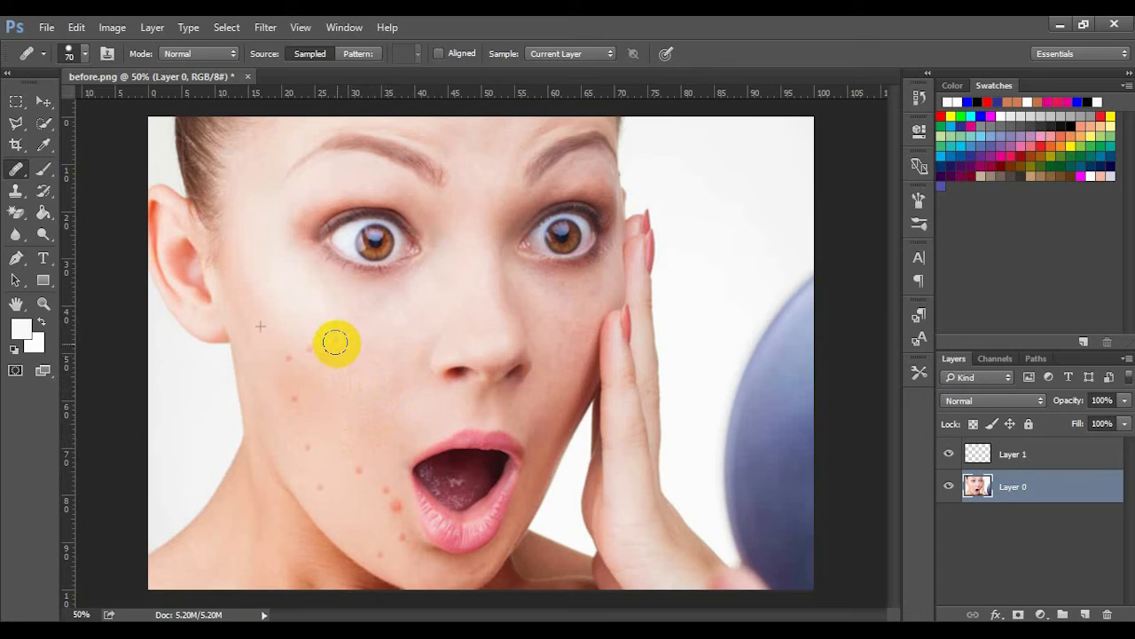
left_click(310, 346)
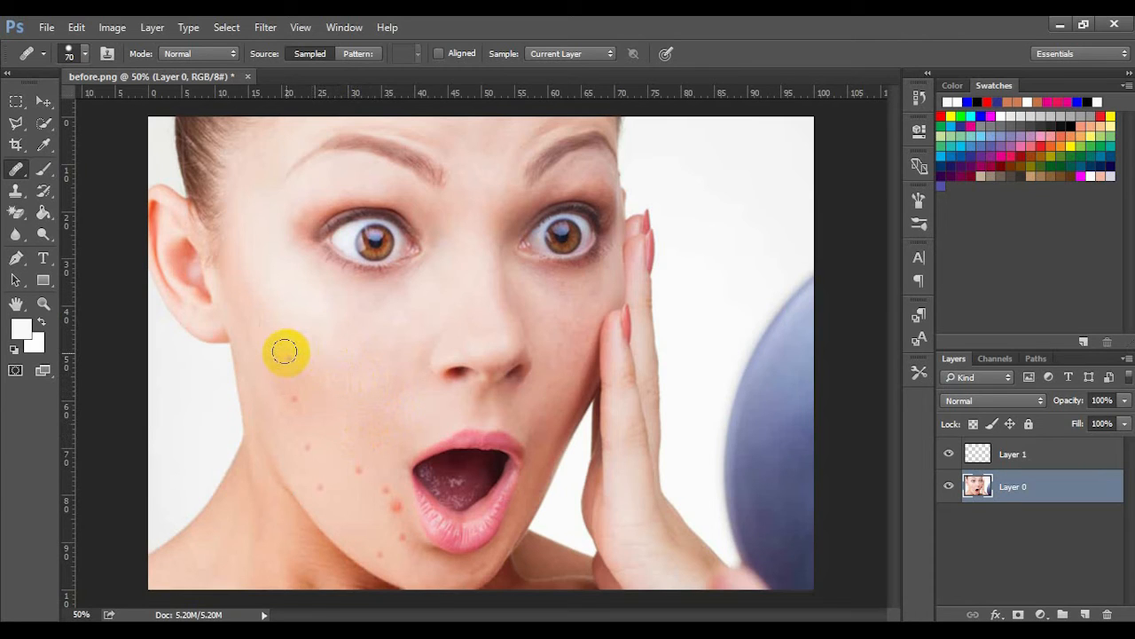
left_click(292, 400)
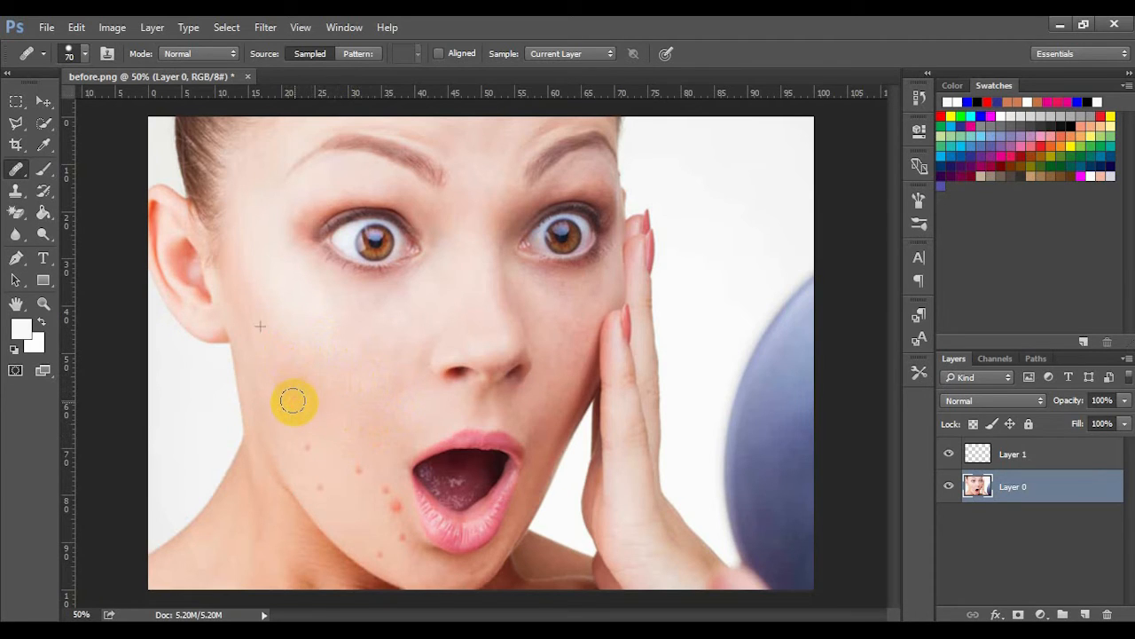
Step: Heal the remaining spots on the lower cheek, along the jaw, beside the mouth and on the chin
left_click(304, 449)
left_click(321, 486)
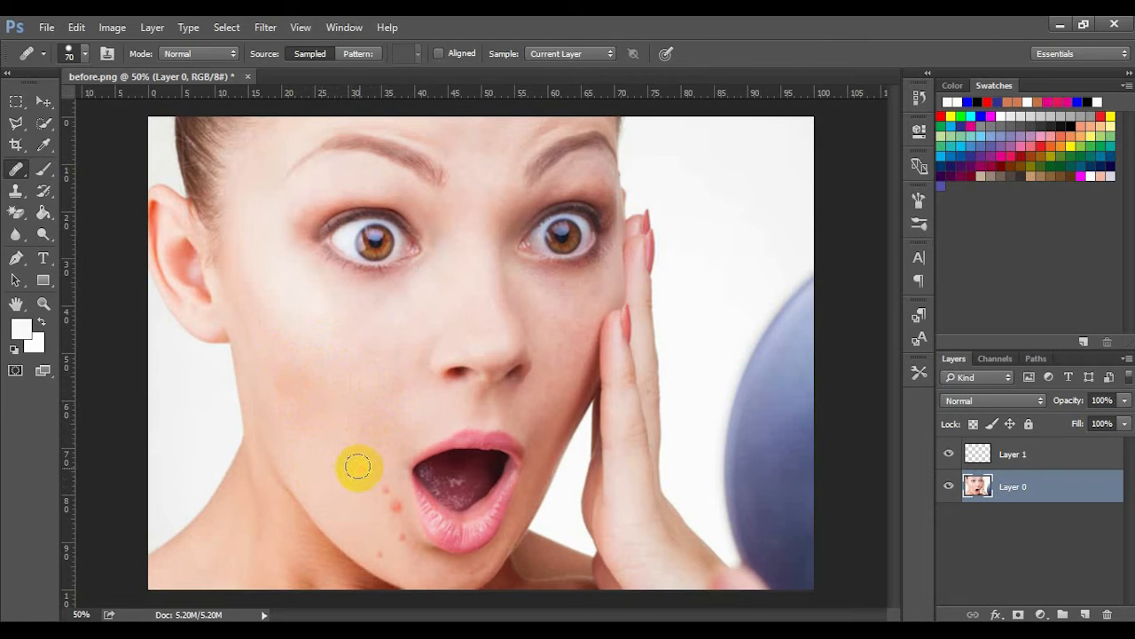
left_click(382, 482)
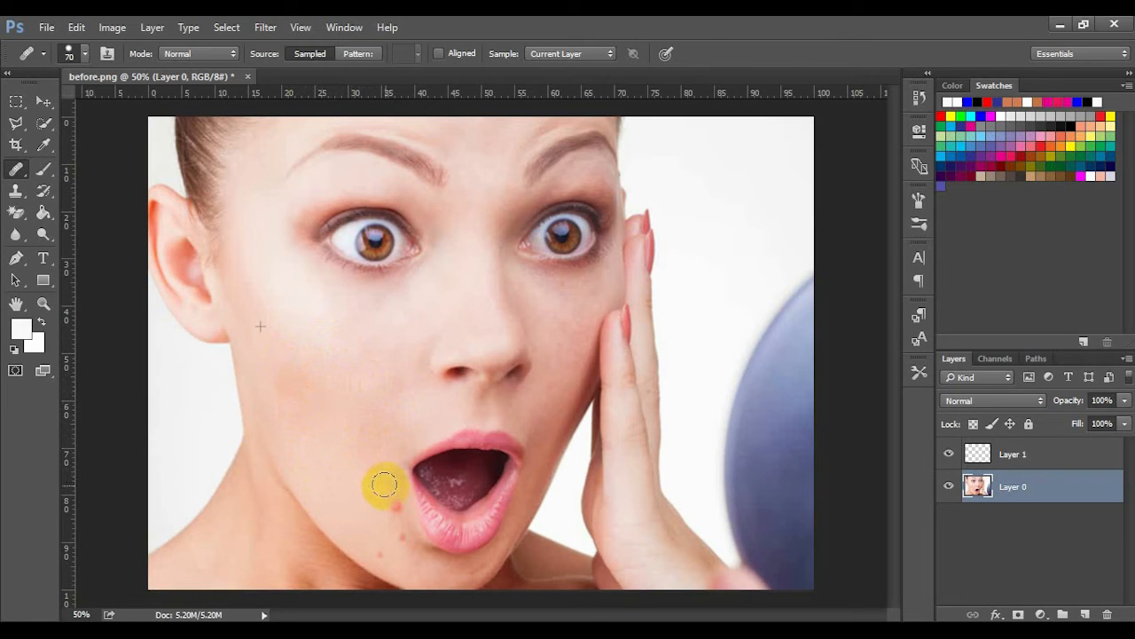
left_click(397, 504)
left_click(401, 537)
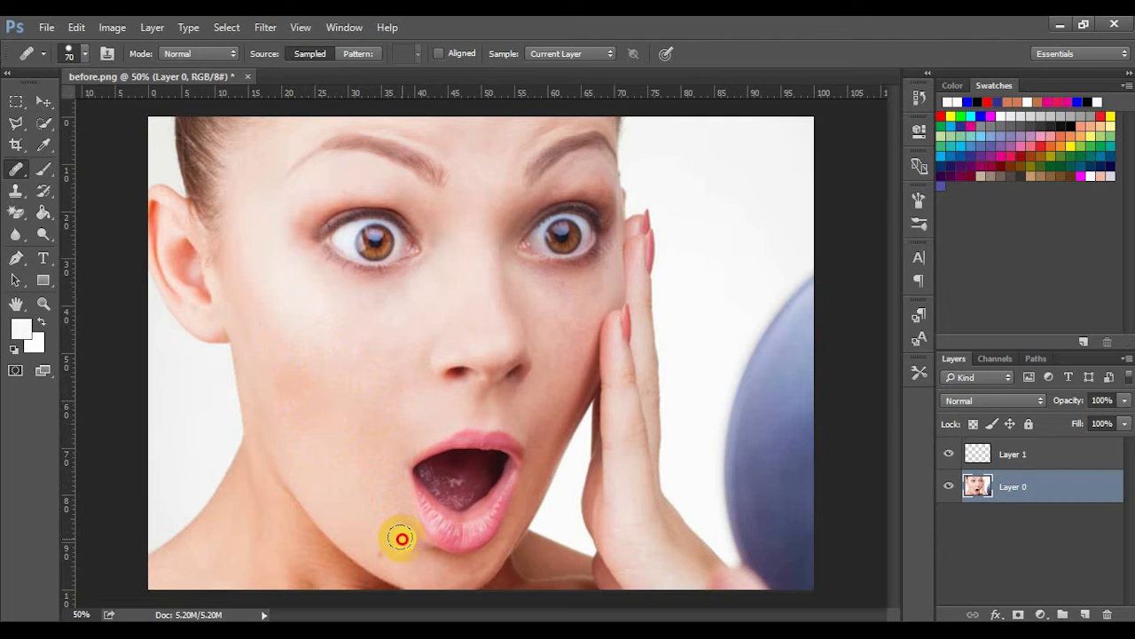
left_click(604, 570)
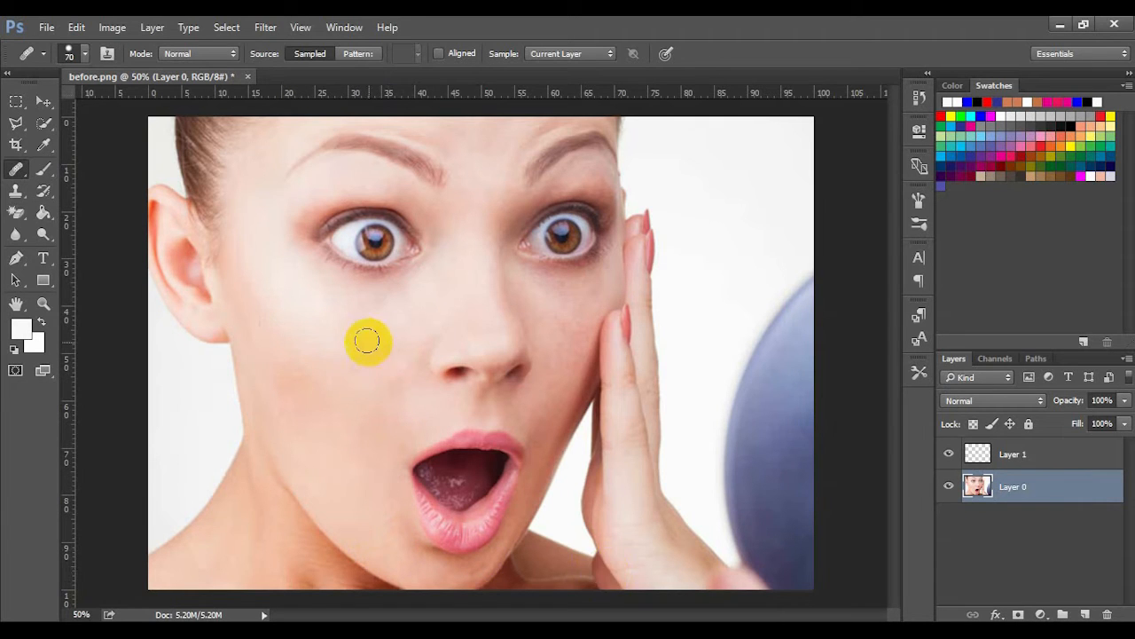
Step: Smooth the remaining uneven patches on the healed cheek and beside the mouth with the Healing Brush
left_click(373, 240)
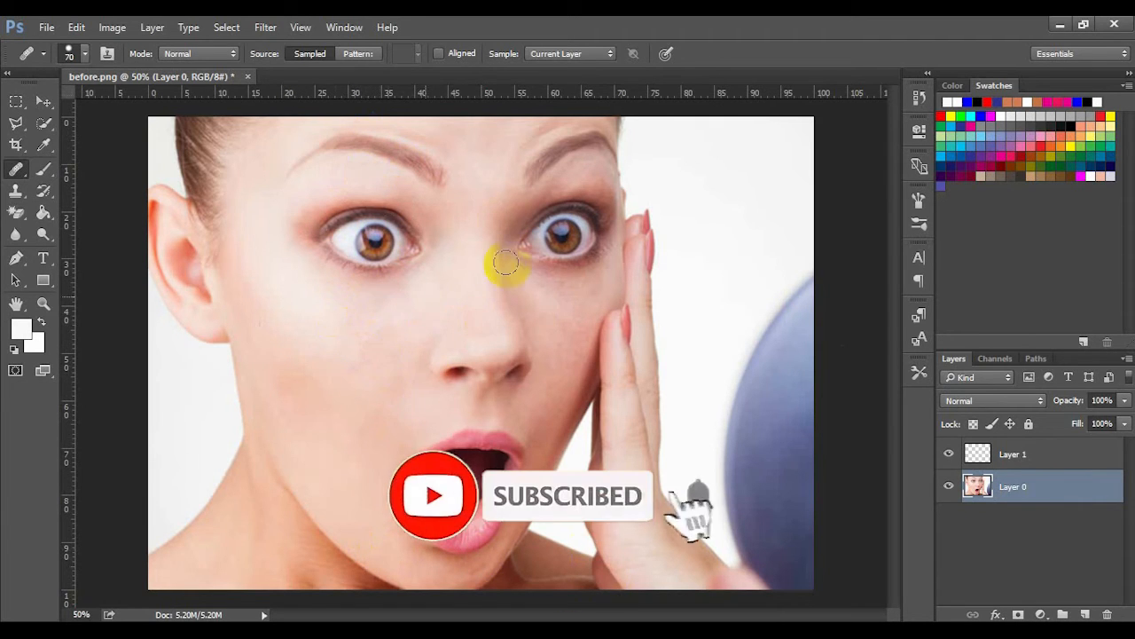
left_click(432, 424)
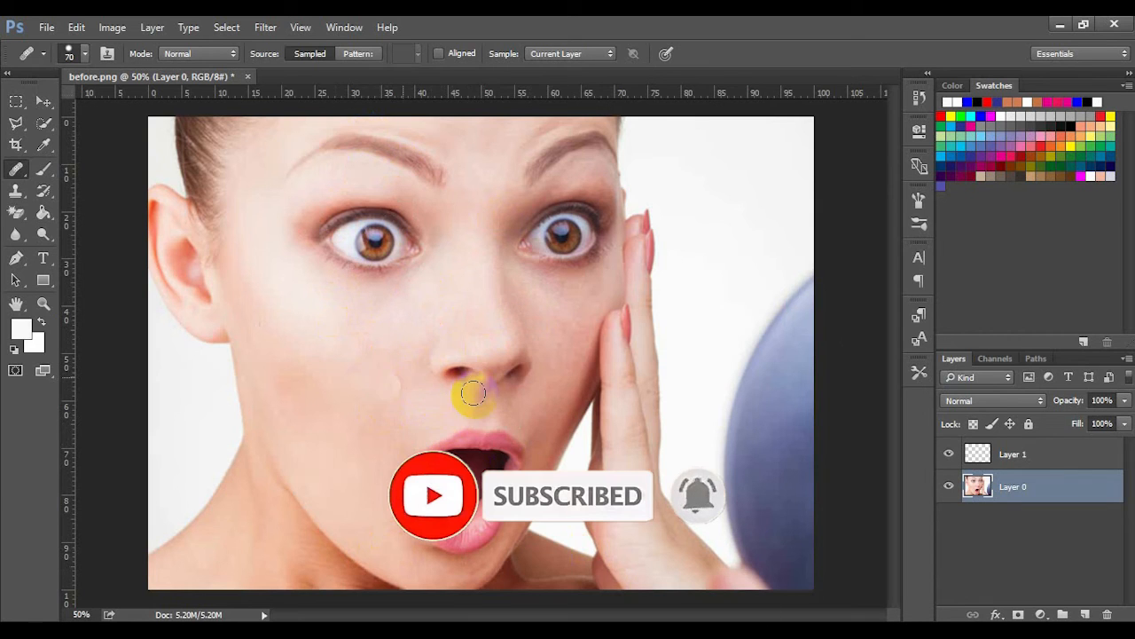
left_click(522, 376)
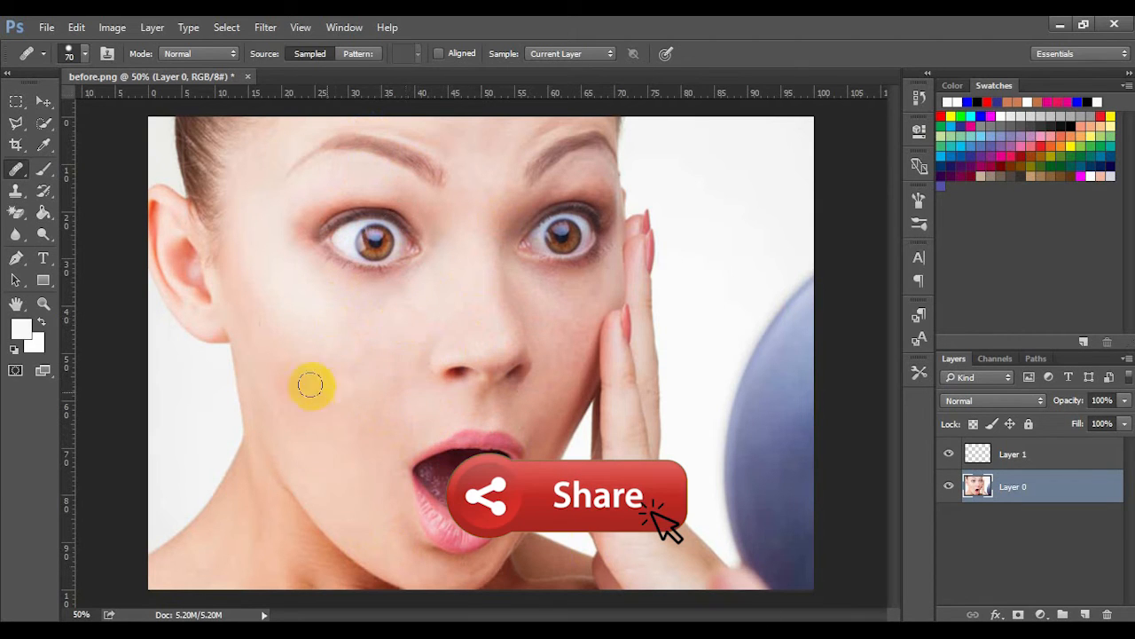
left_click(397, 453)
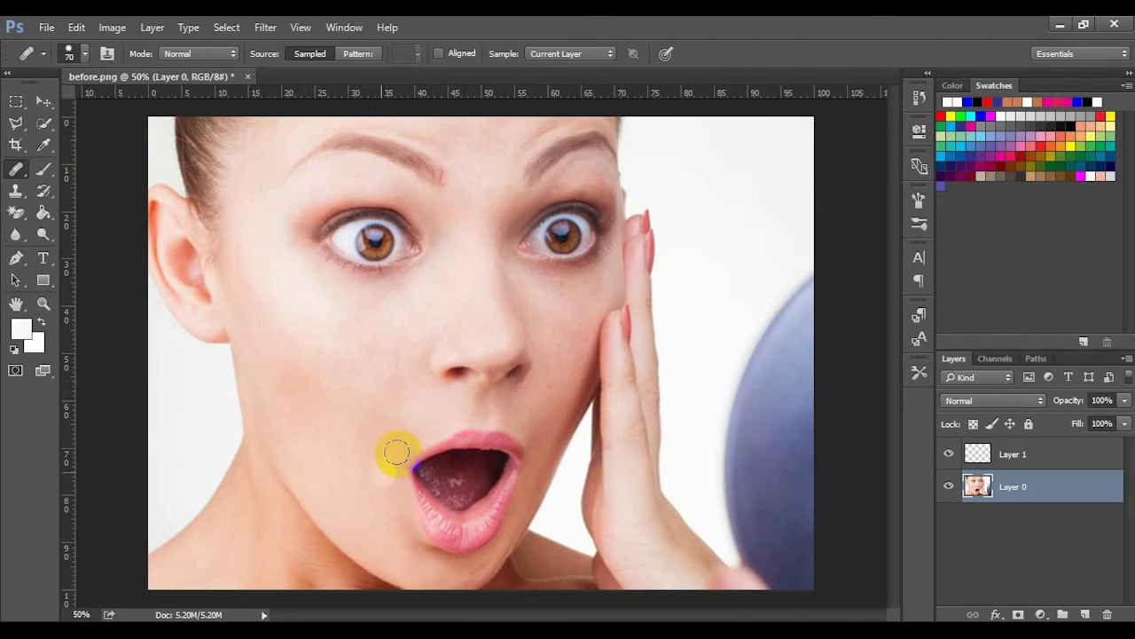
left_click(520, 423)
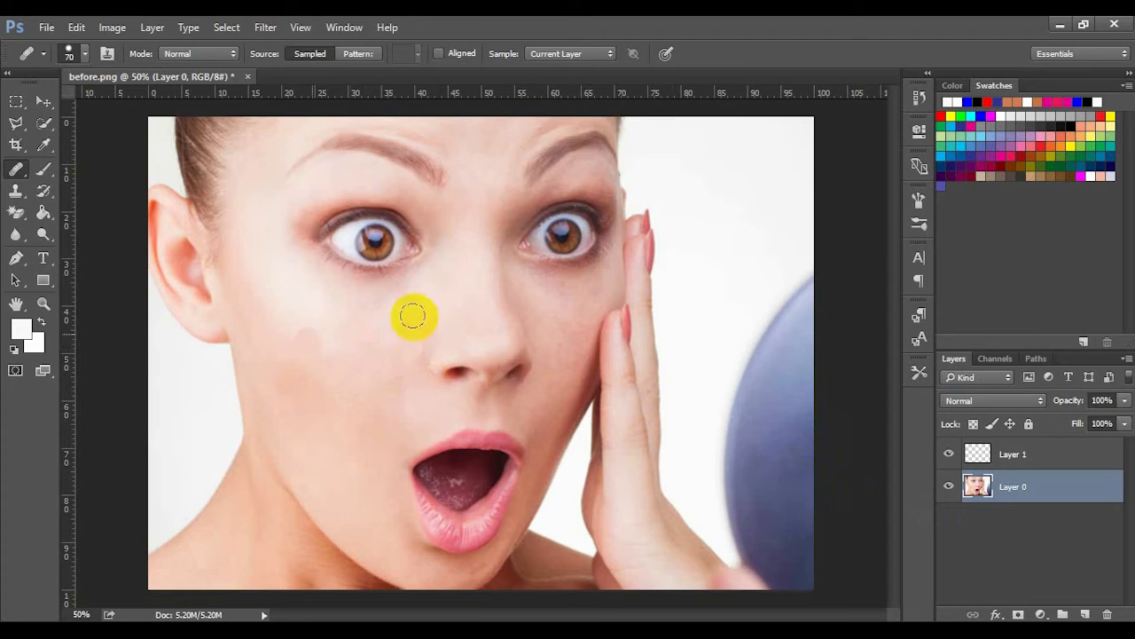
left_click(297, 406)
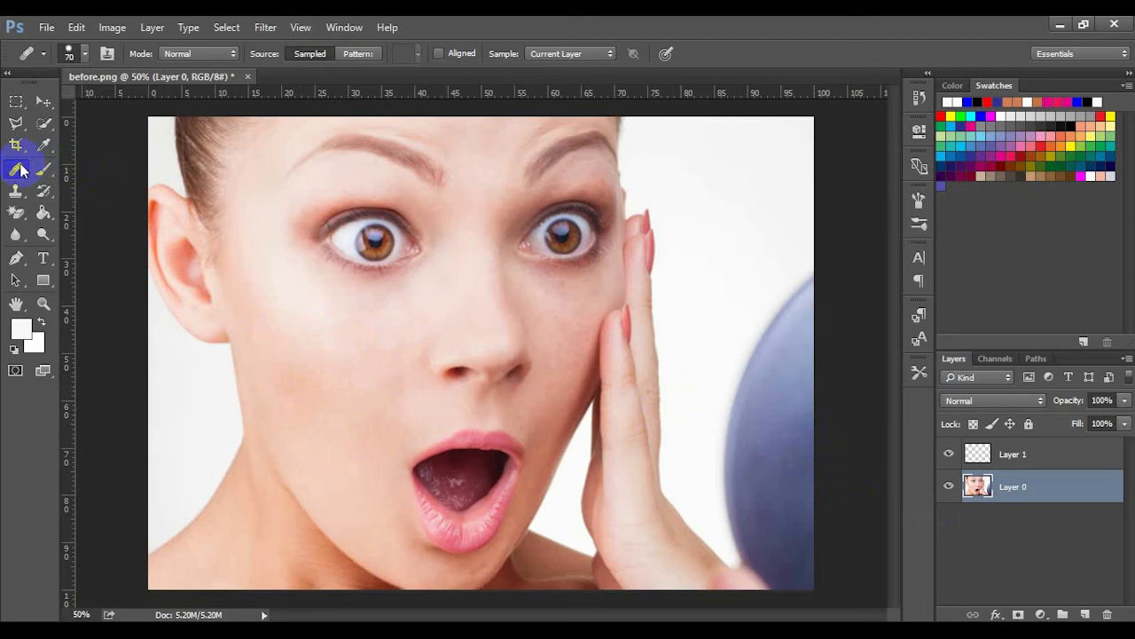
Step: Reduce the Healing Brush size to 45, sample the upper lip, and paint three marks on the cheek beside the mouth
key("bracketleft")
key("bracketleft")
key("bracketleft")
left_click(476, 442, "alt")
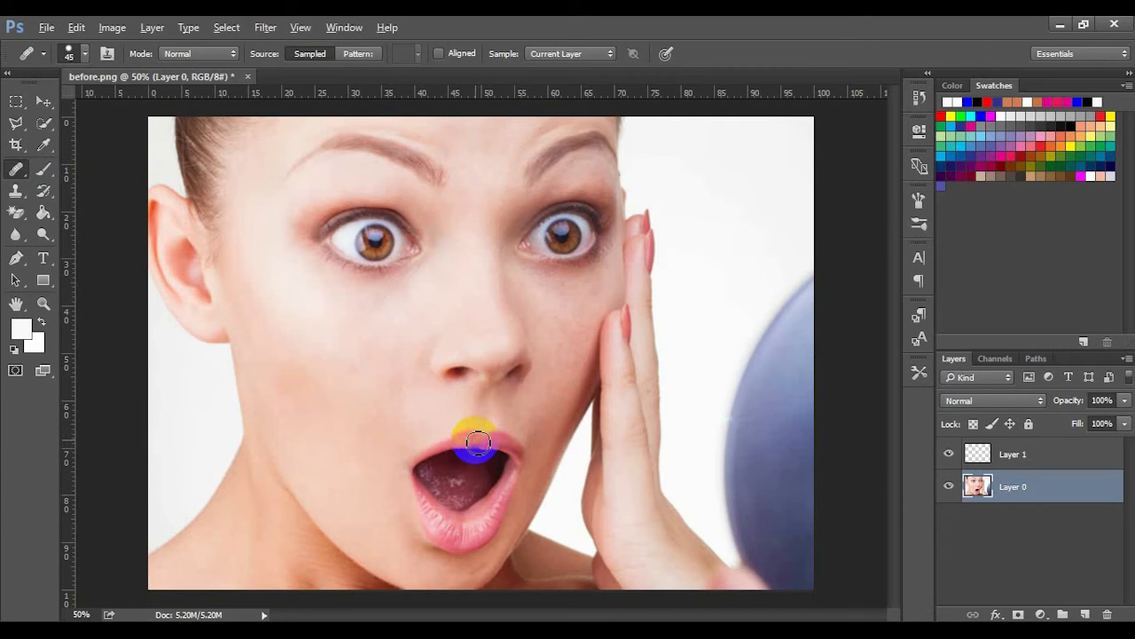
left_click(394, 408)
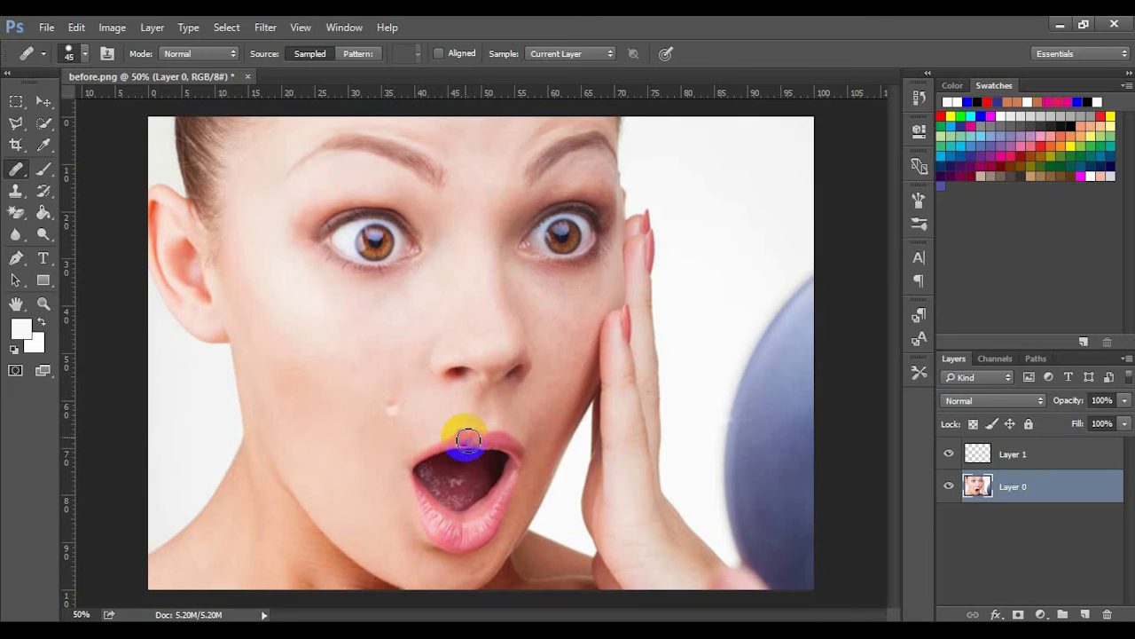
left_click(390, 432)
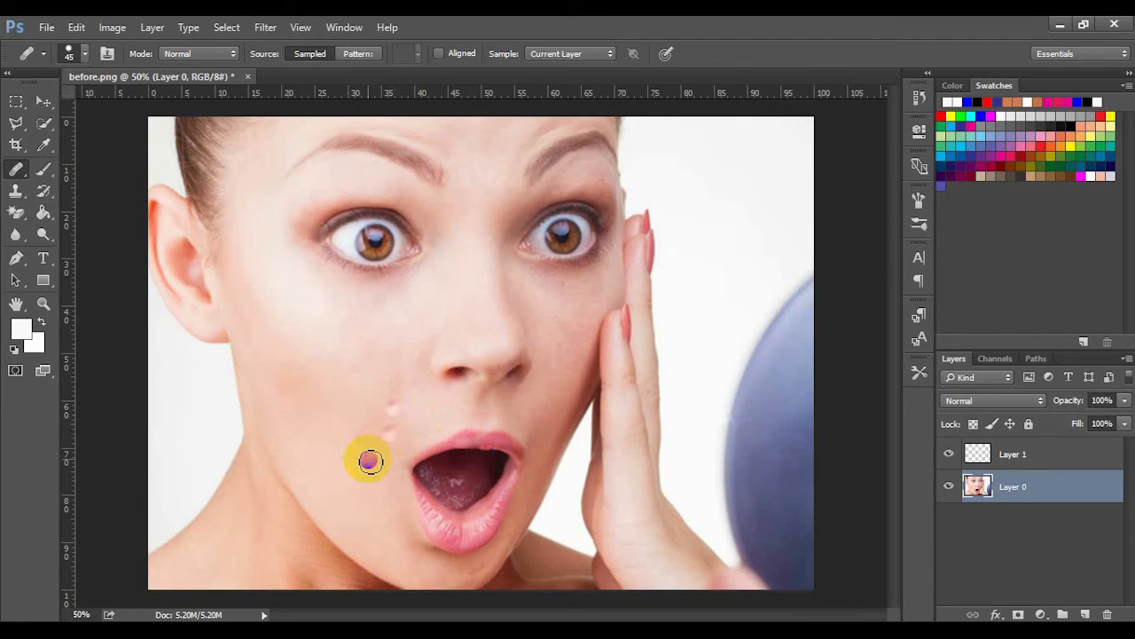
left_click(370, 461)
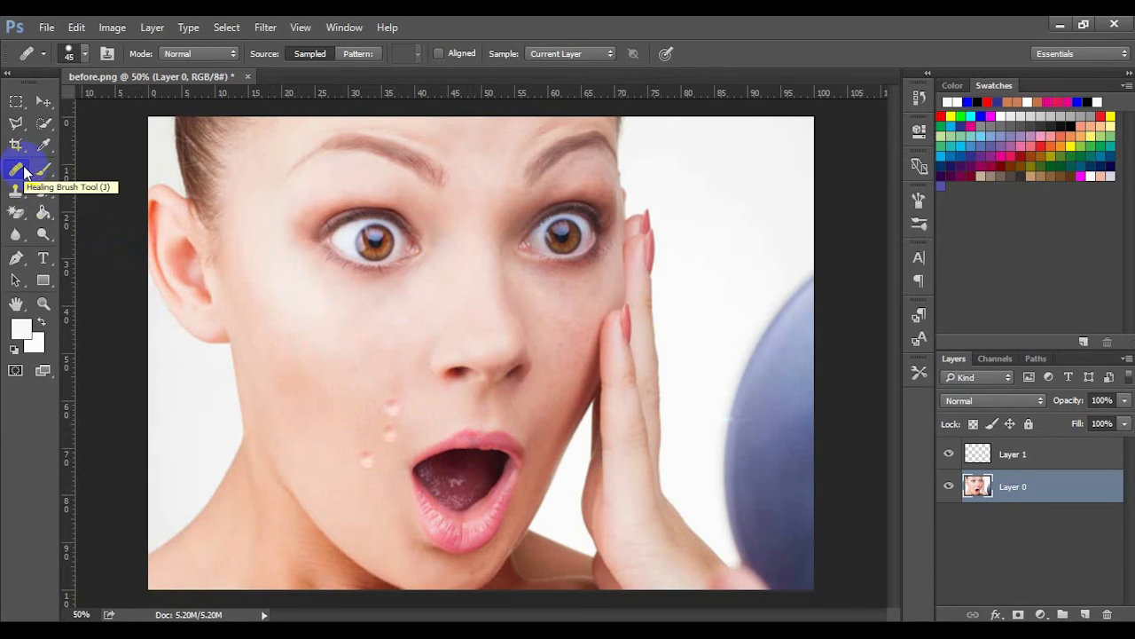
Step: Sample clean skin on the outer cheek near the ear and heal the three marks beside the mouth
left_click(266, 321, "alt")
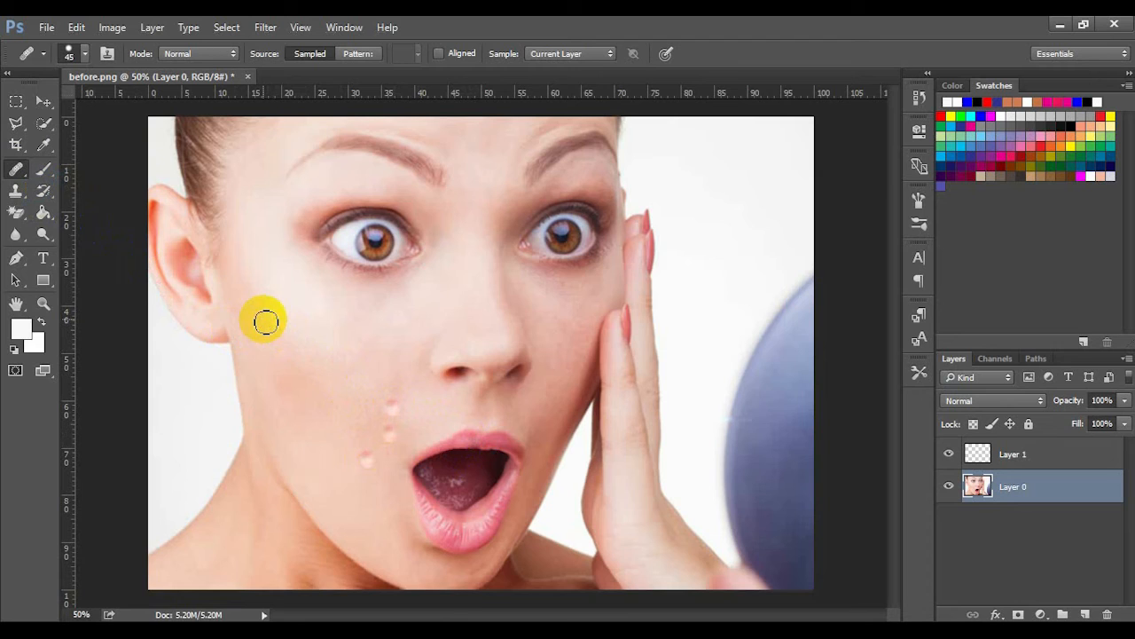
left_click(396, 412)
left_click(390, 434)
left_click(367, 459)
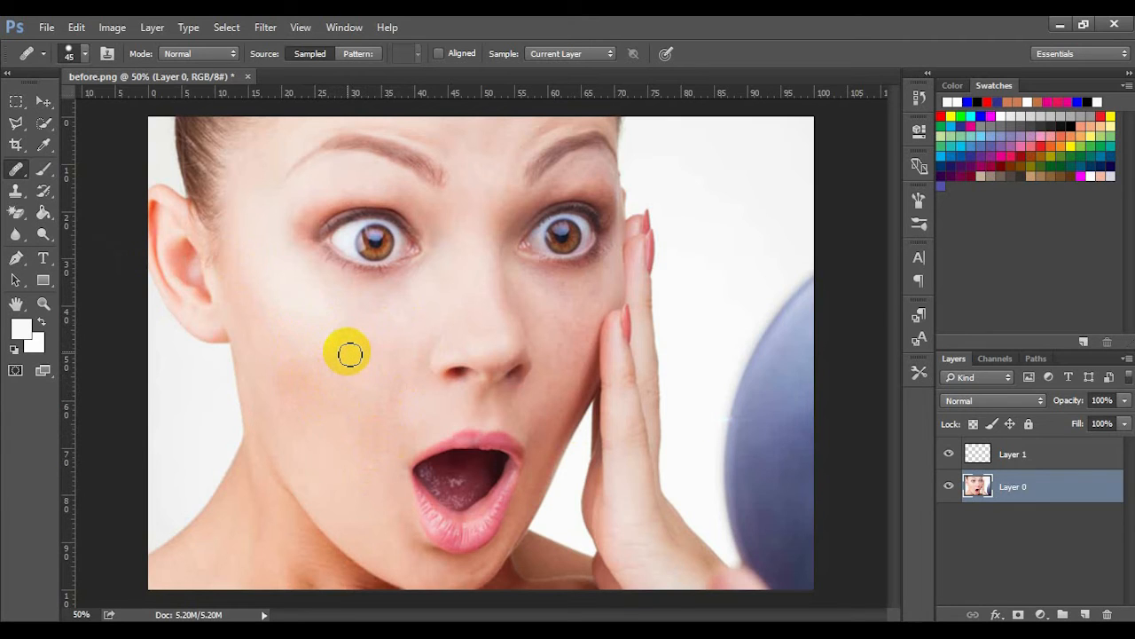
Step: Set the Healing Brush size to 100 and sample the iris of the eye nearest the visible ear
key("bracketright")
key("bracketright")
key("bracketright")
key("bracketright")
key("bracketright")
key("bracketright")
key("bracketright")
key("bracketright")
key("bracketleft")
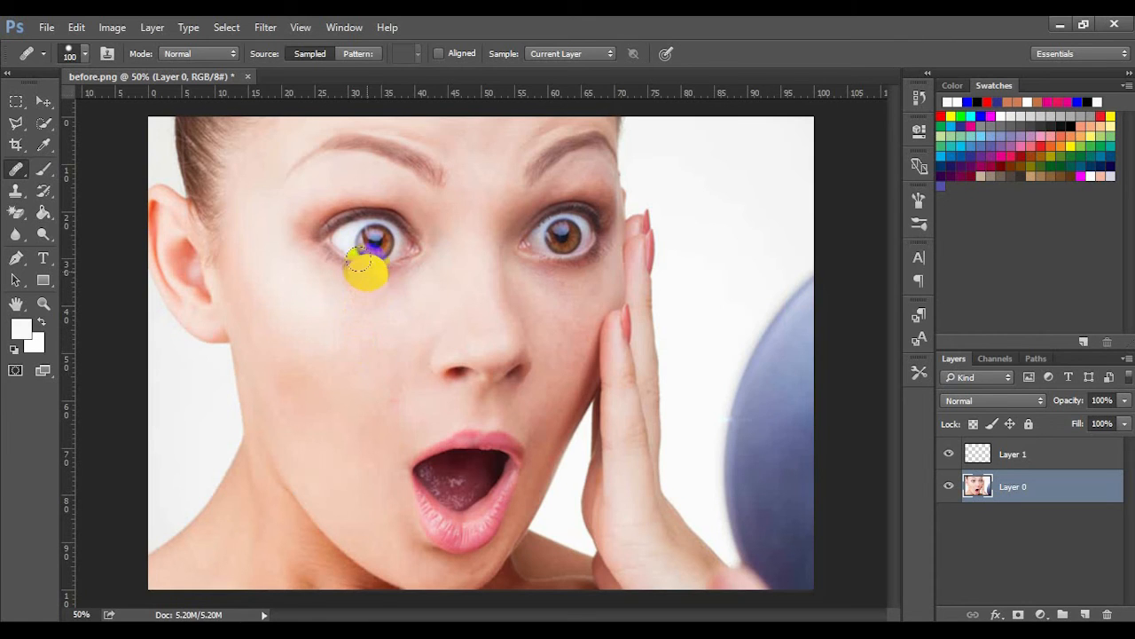
left_click(368, 238)
left_click(368, 236)
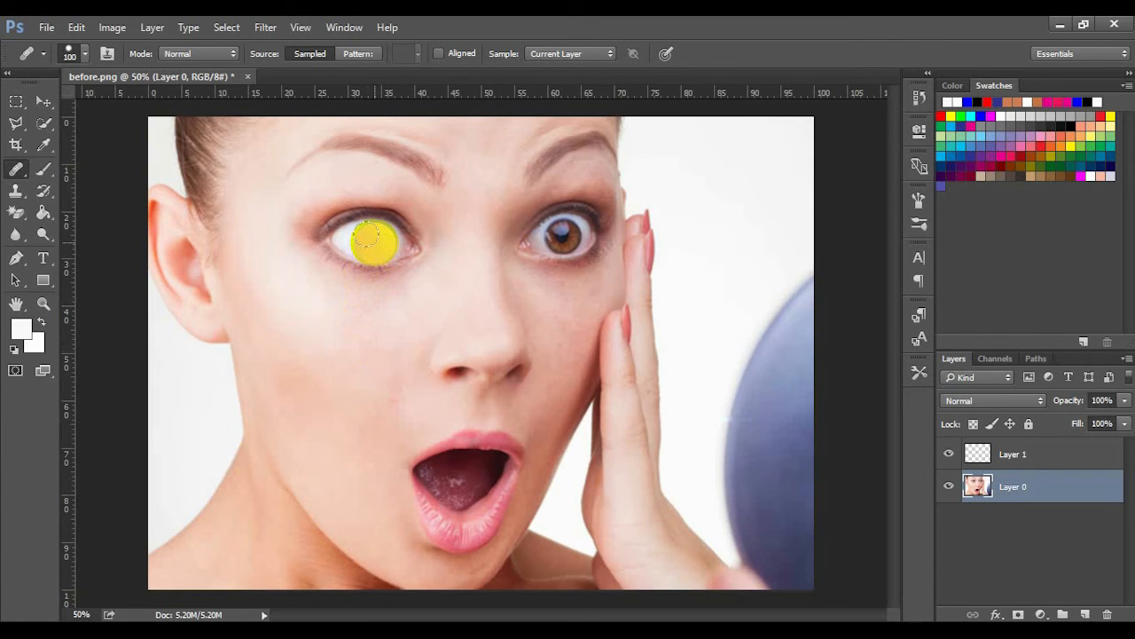
left_click(375, 242)
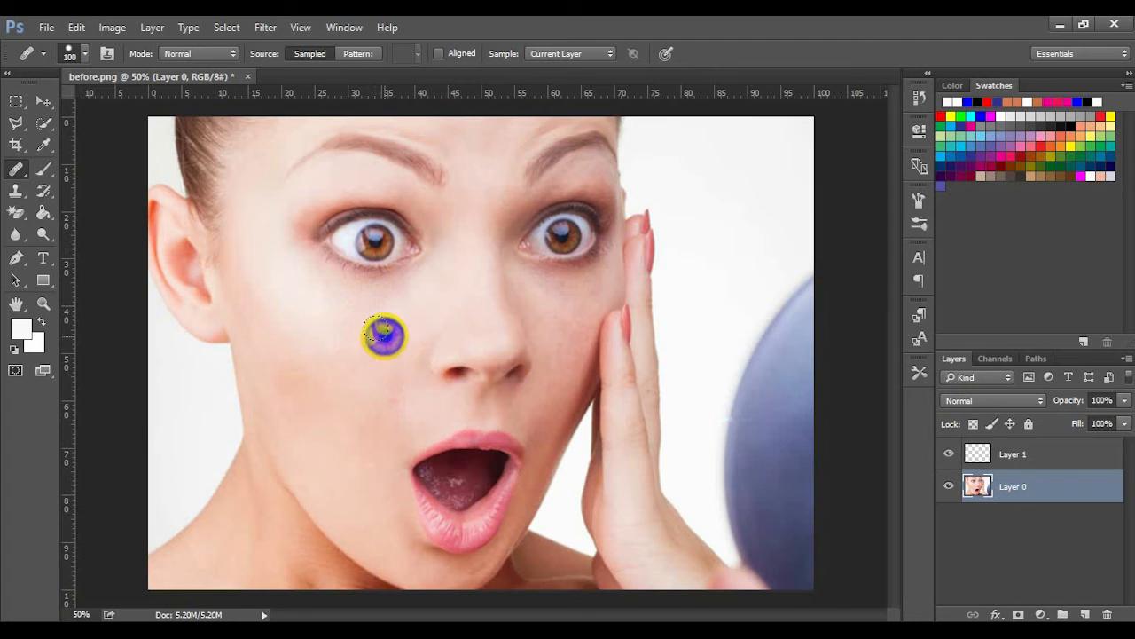
Step: Paint a copy of the sampled iris on the skin beneath each eye
left_click(364, 333)
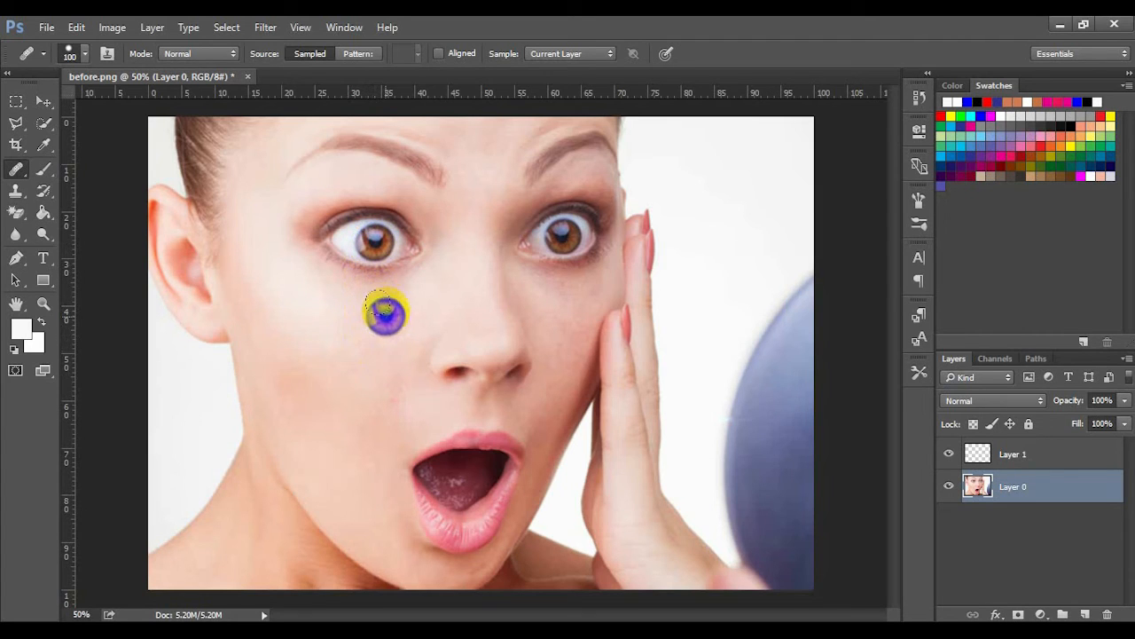
left_click(382, 303)
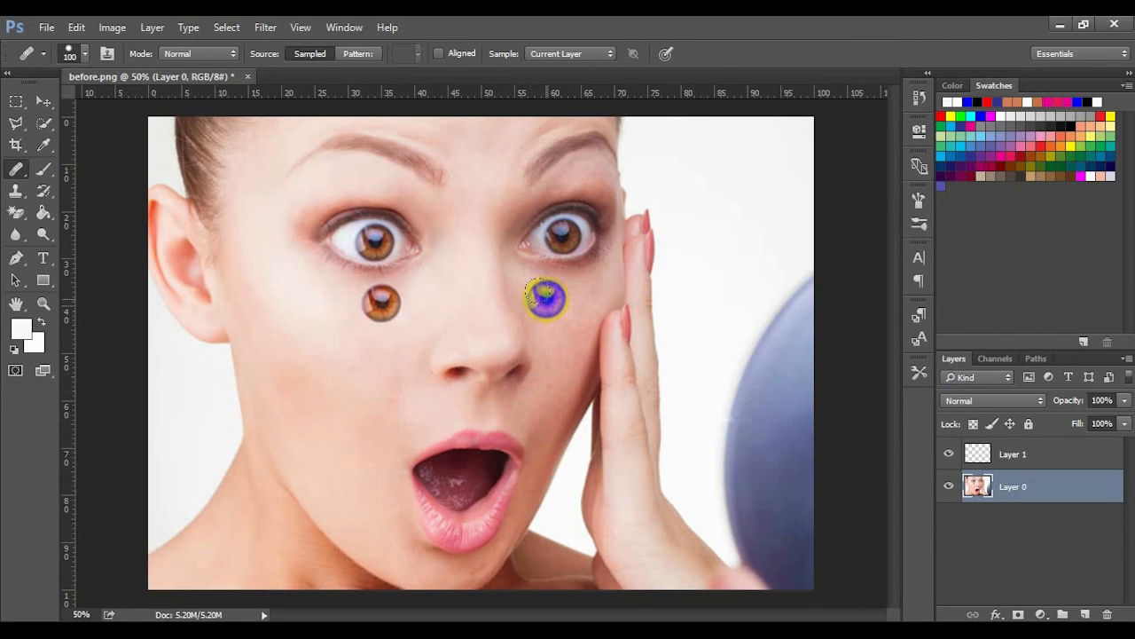
left_click(543, 299)
Step: Try additional iris copies on other areas such as the nose and lower cheek, undoing each one
left_click(639, 390)
key("ctrl+z")
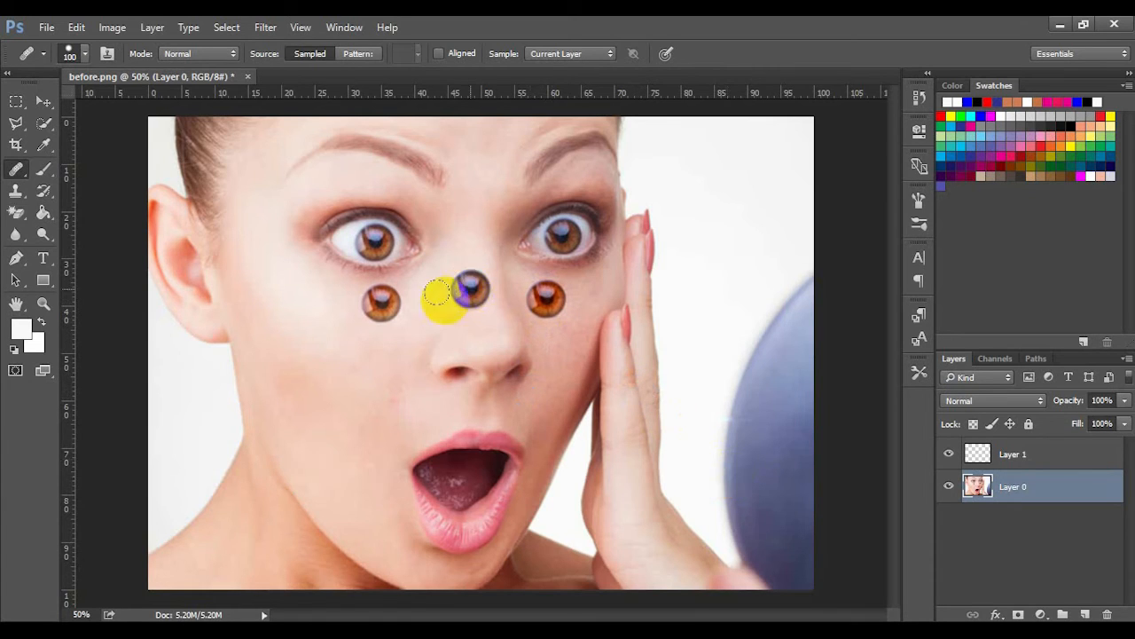
left_click(386, 396)
key("ctrl+z")
left_click(419, 307)
key("ctrl+z")
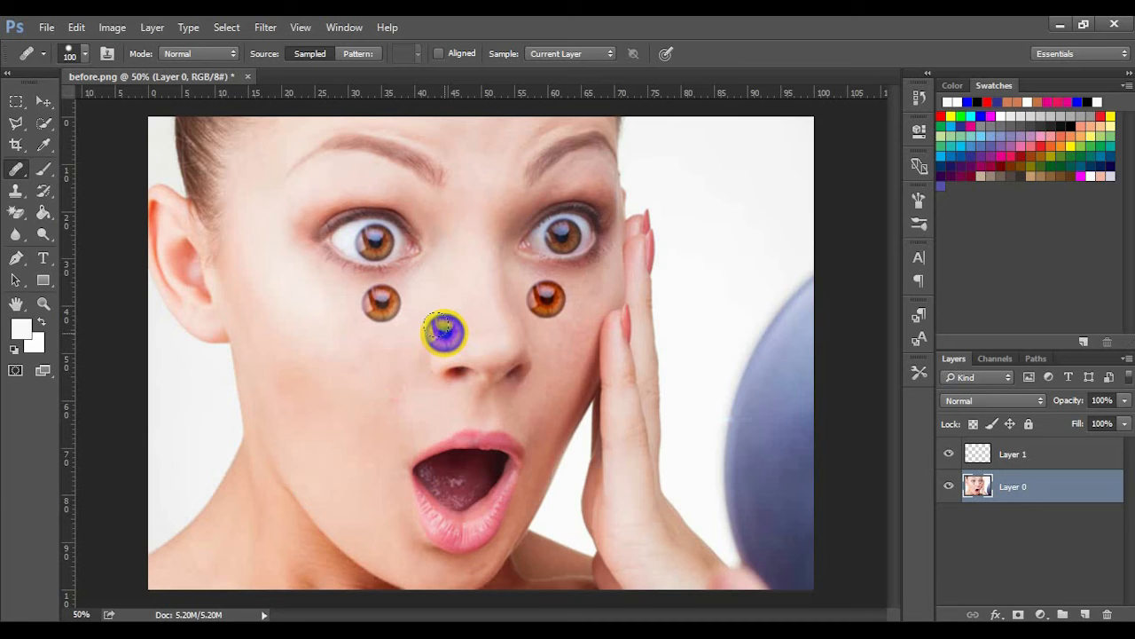
Step: Undo the two iris copies painted on the skin beneath the eyes
key("ctrl+z")
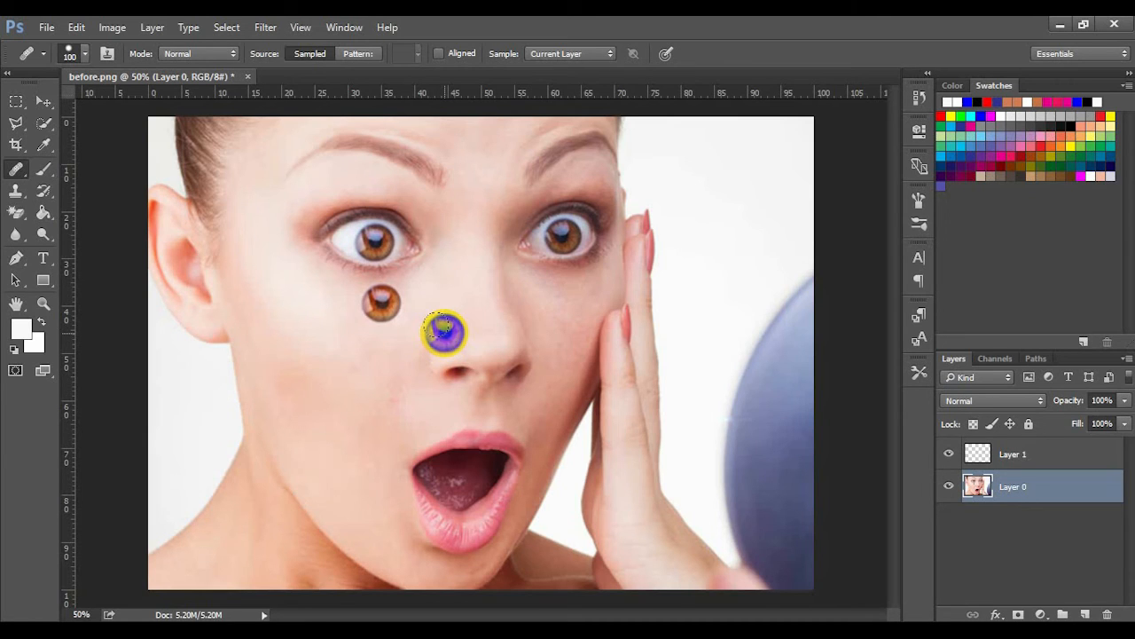
key("ctrl+z")
key("ctrl+z")
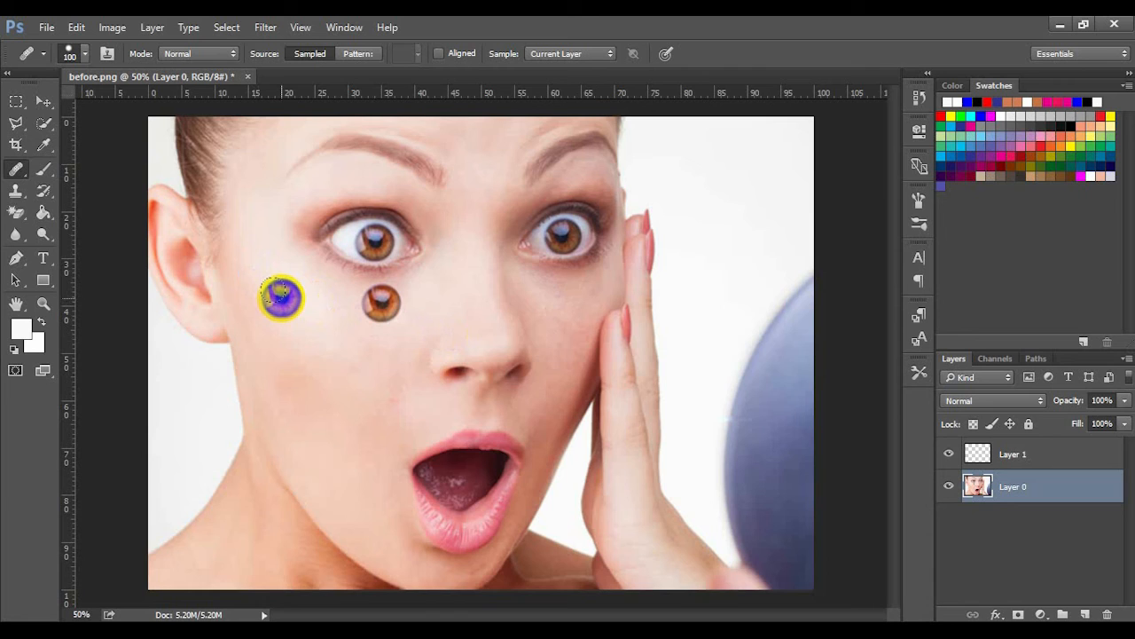
left_click(376, 300)
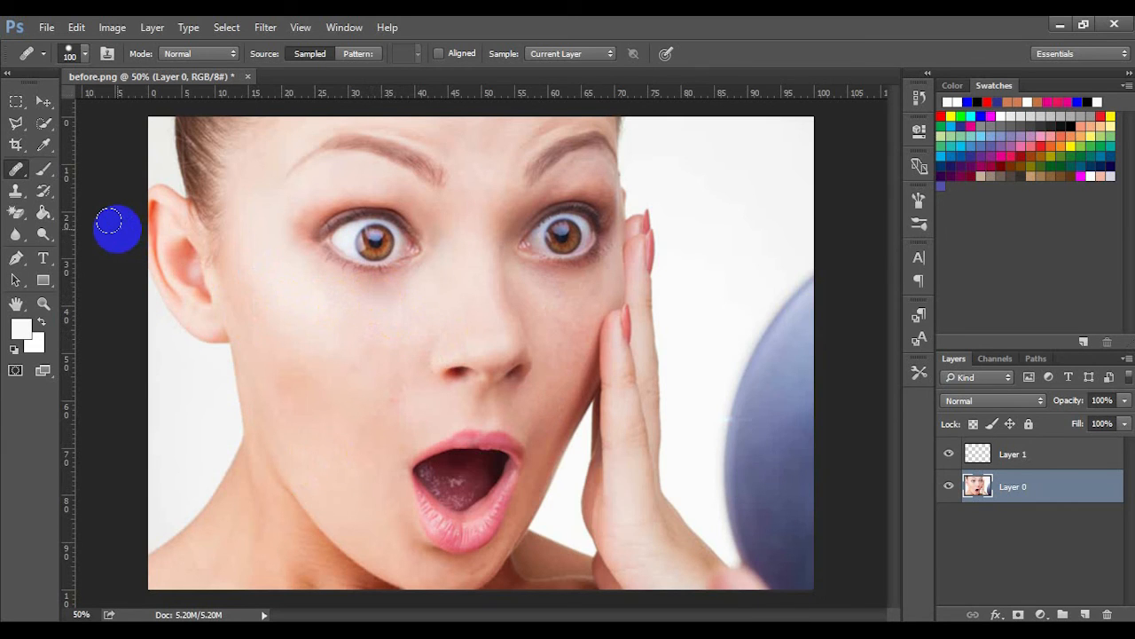
Step: Sample clean skin on the cheek near the ear and paint over the eye nearest it with a size 300 Healing Brush
key("bracketright")
key("bracketright")
key("bracketright")
key("bracketright")
left_click(221, 234)
left_click_drag(301, 237, 371, 242)
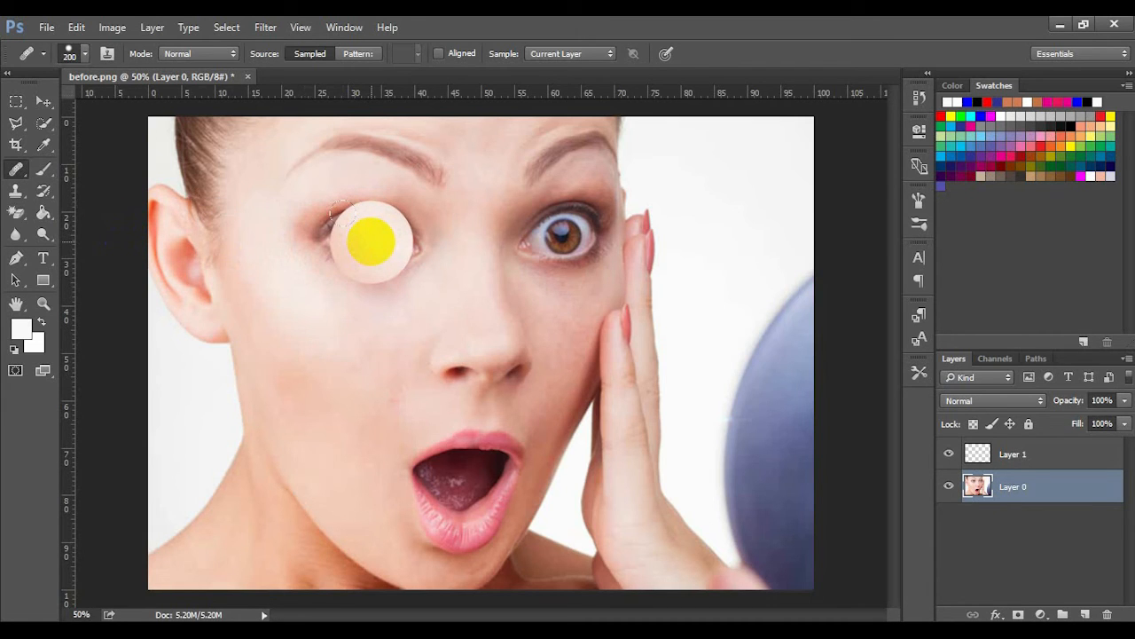
key("bracketright")
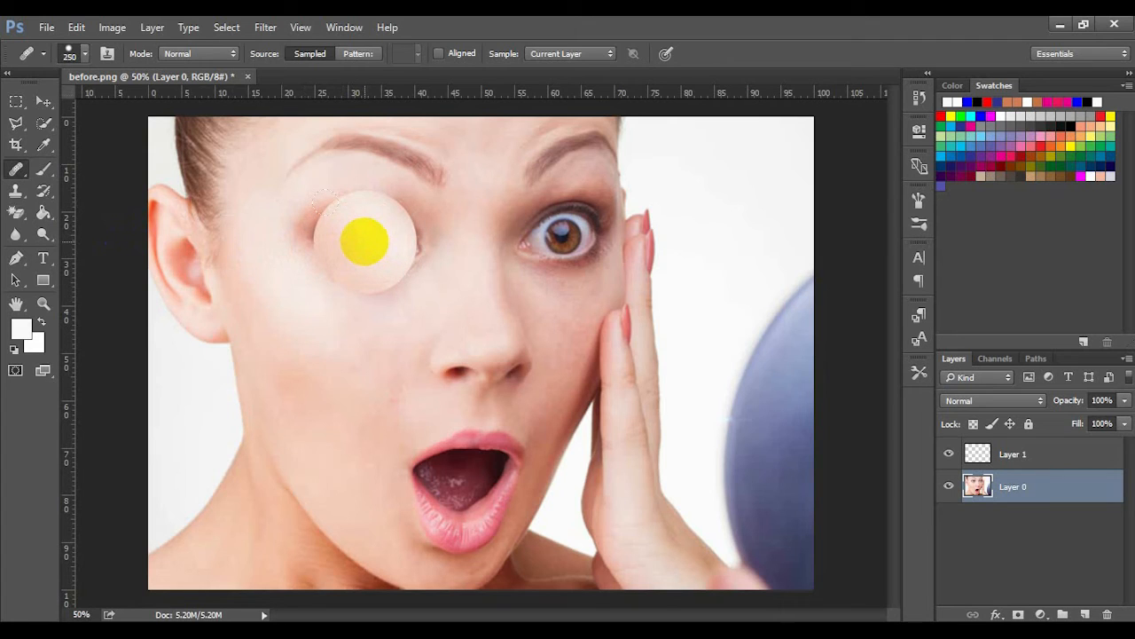
key("bracketright")
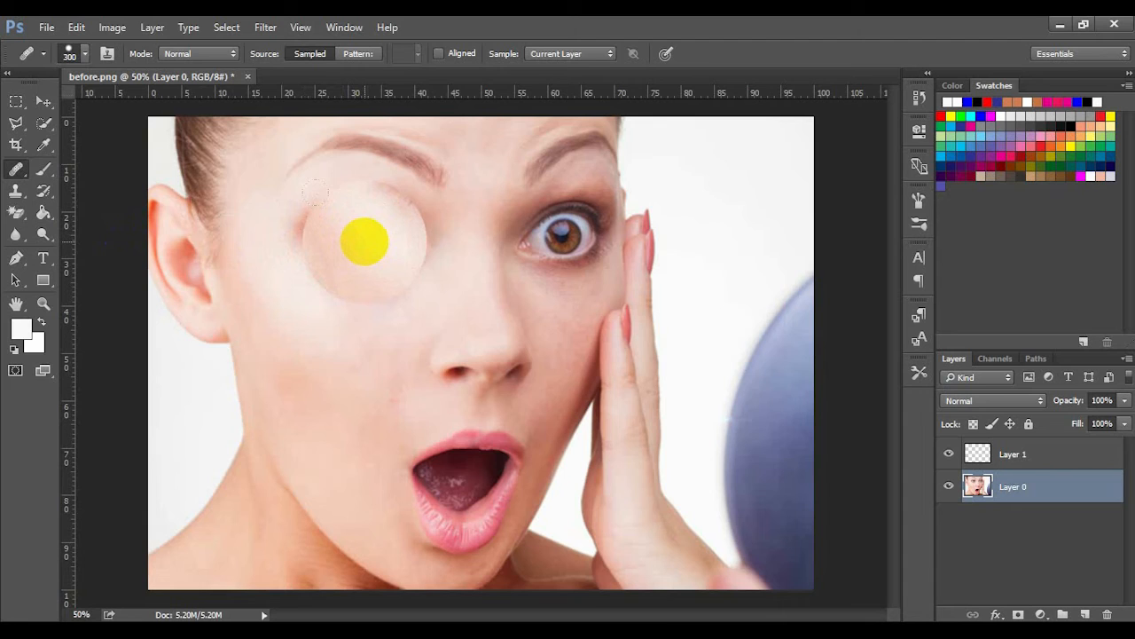
key("bracketright")
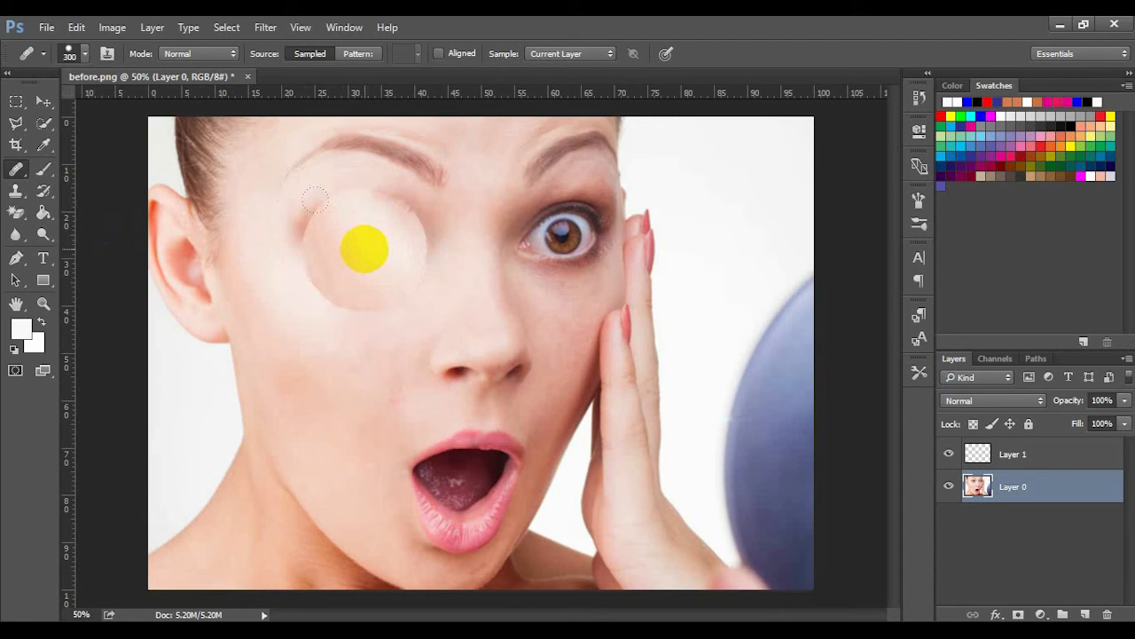
key("bracketleft")
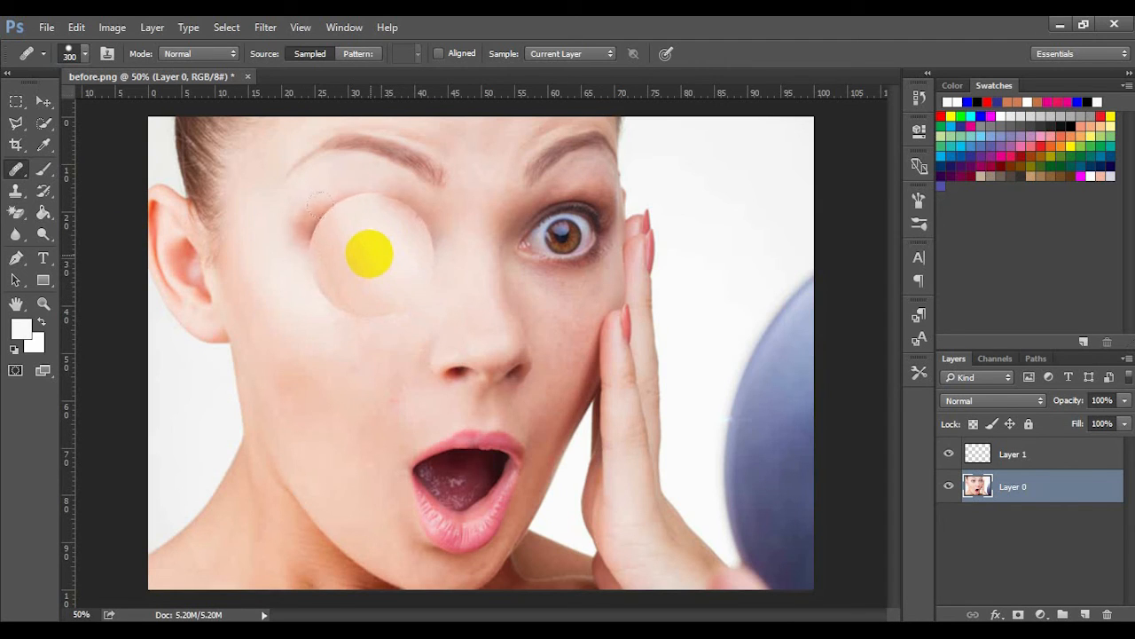
left_click(369, 253)
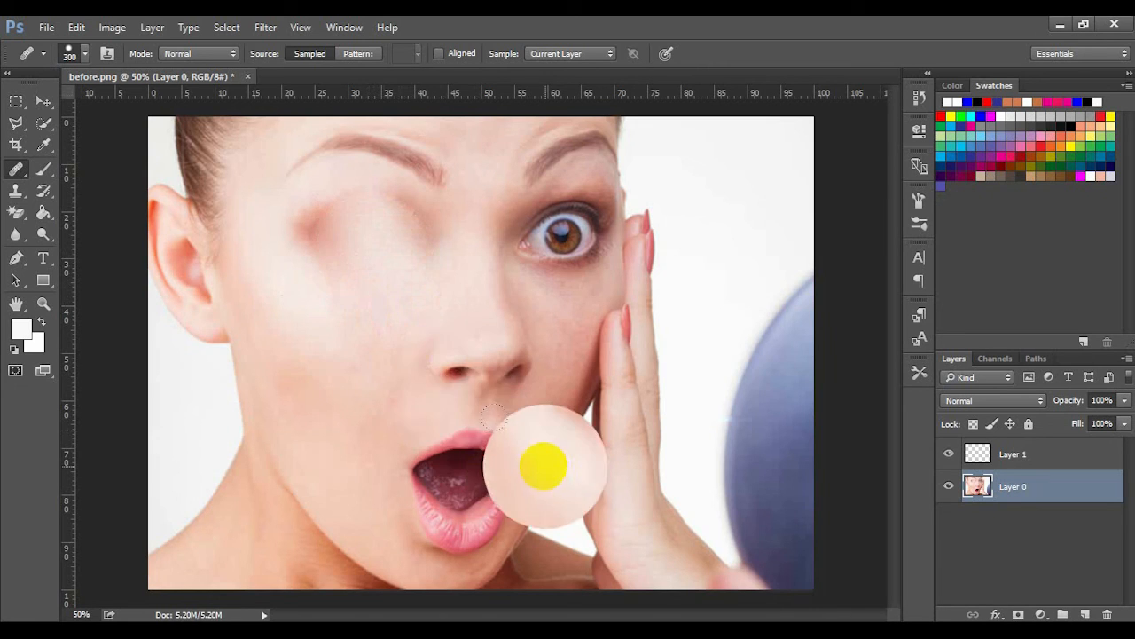
Step: Paint over the remaining corners and shadows of the erased eye until the area blends with the surrounding skin
left_click(340, 249)
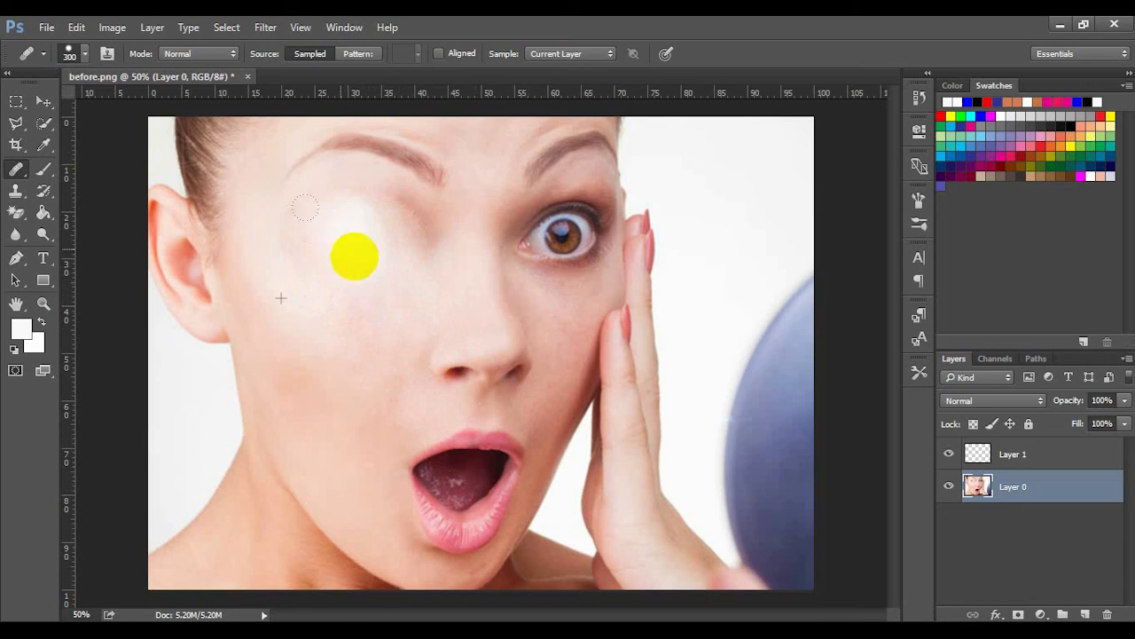
left_click(394, 245)
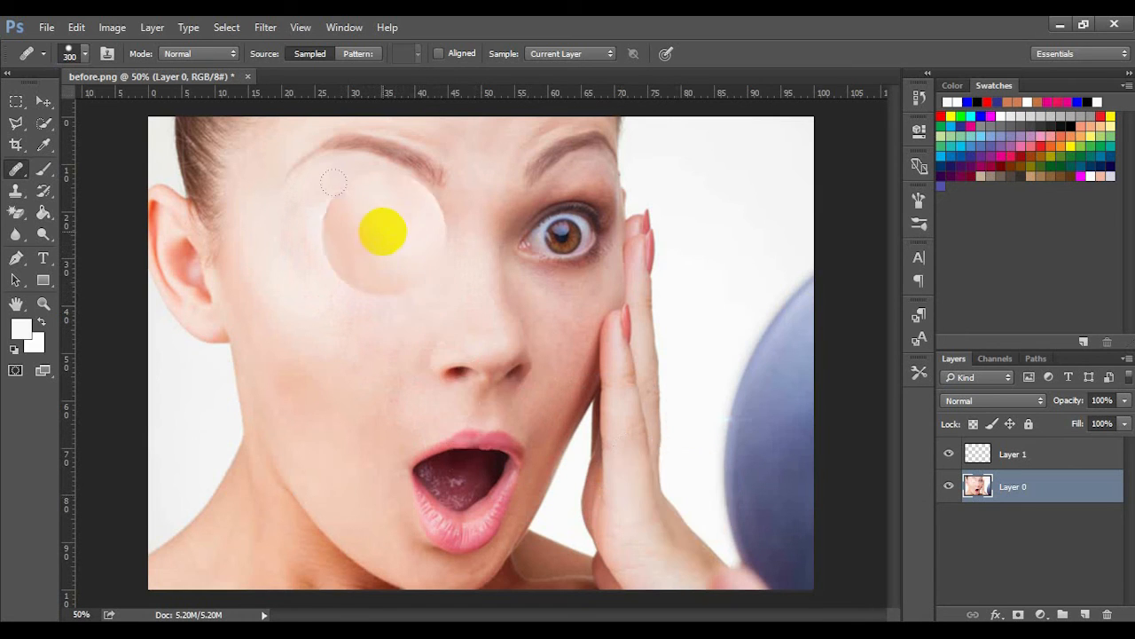
left_click(376, 230)
mouse_move(376, 230)
left_mouse_down()
mouse_move(347, 228)
mouse_move(343, 238)
mouse_move(366, 301)
left_mouse_up()
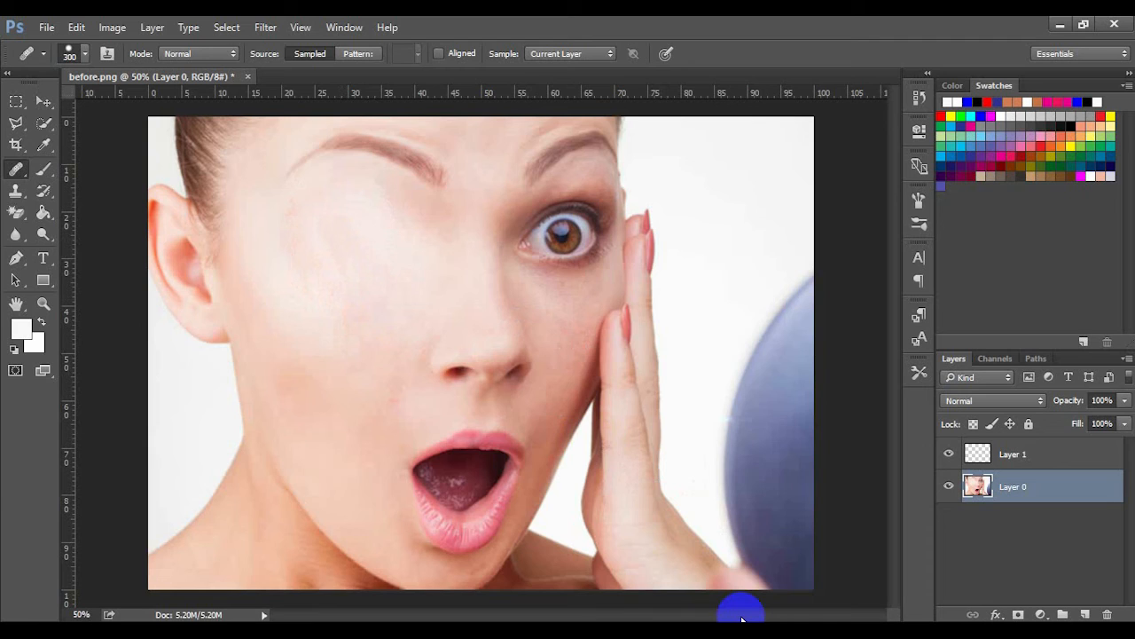
Step: Set the Healing Brush size to 250 and sample the center of the remaining eye
mouse_move(621, 550)
left_mouse_down()
mouse_move(553, 398)
mouse_move(314, 308)
mouse_move(451, 305)
mouse_move(224, 206)
left_mouse_up()
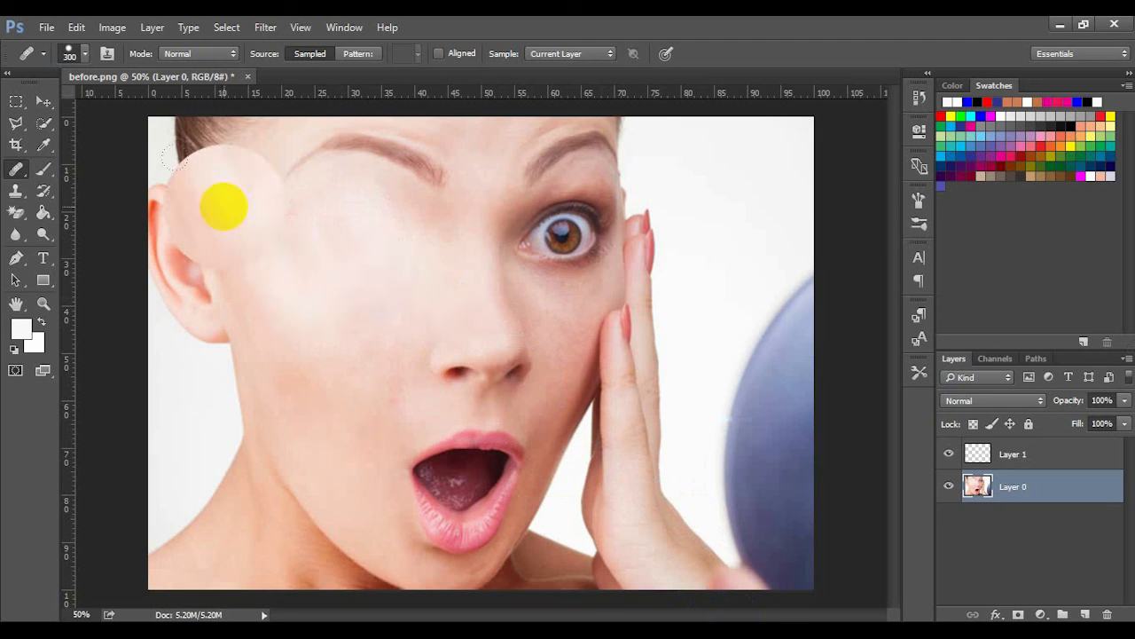
key("bracketleft")
key("bracketleft")
key("bracketleft")
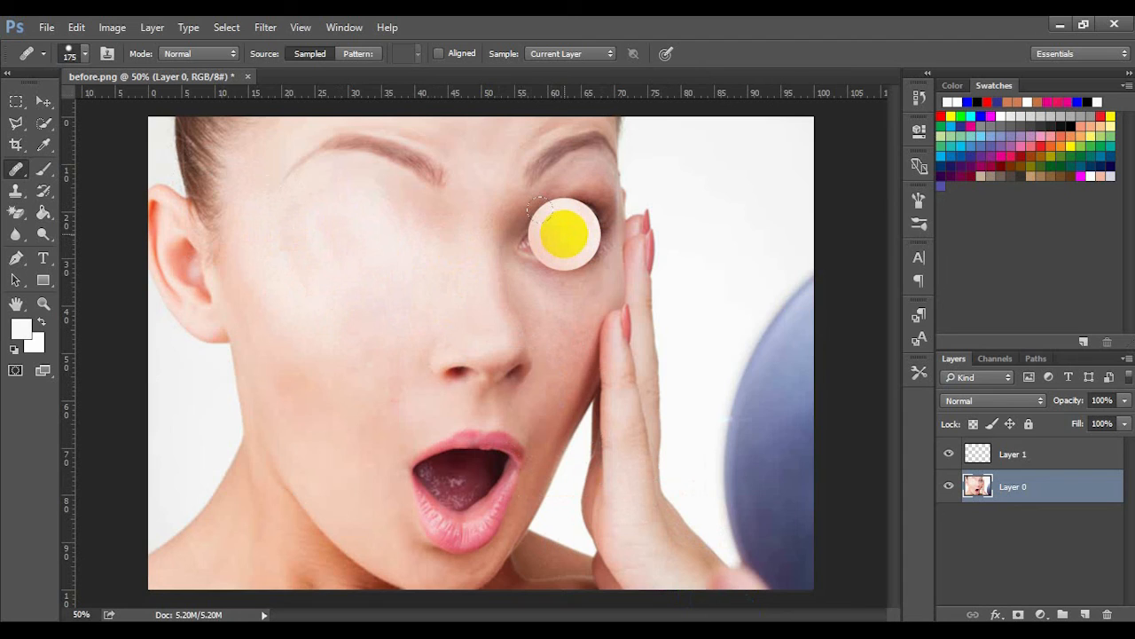
key("bracketright")
key("bracketright")
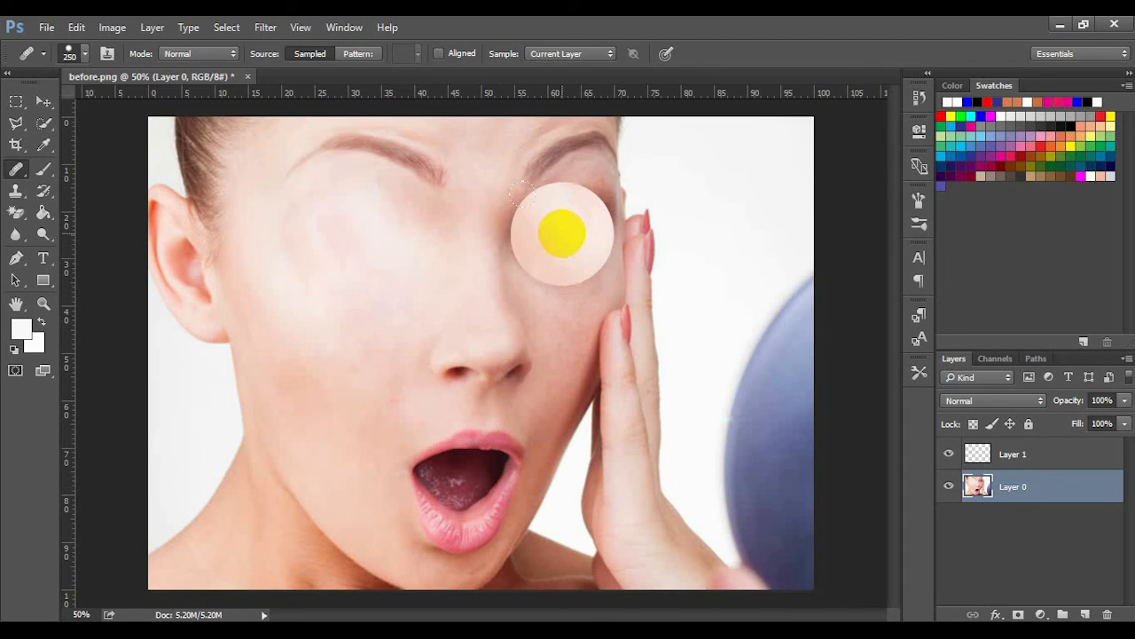
left_click(562, 233, "alt")
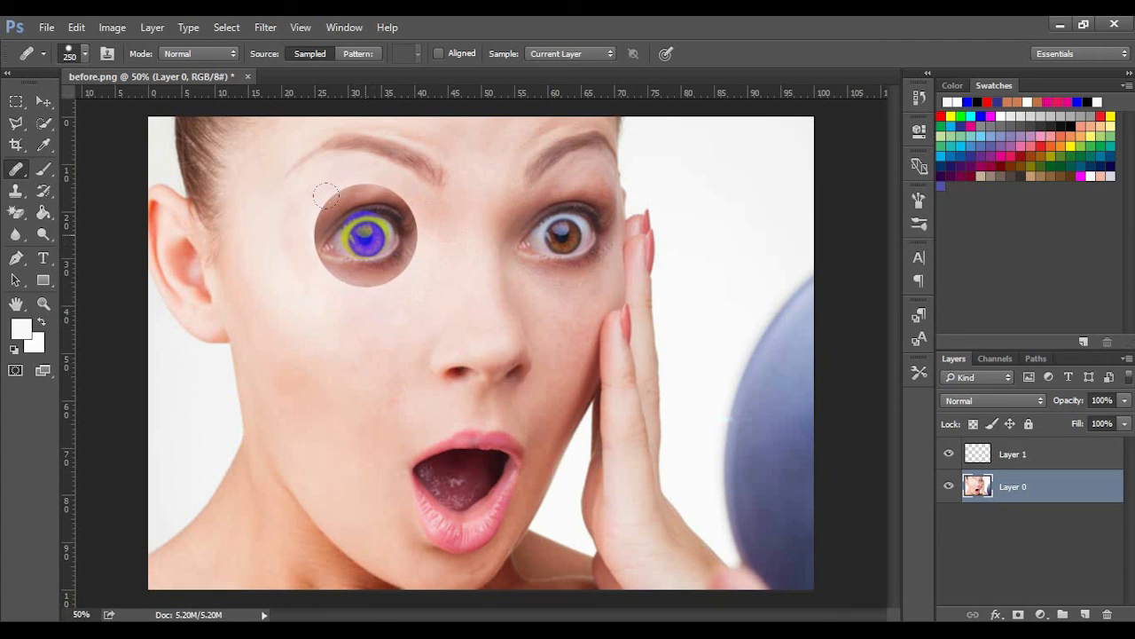
Step: Try a copy of the sampled eye where the other eye was erased, and undo it
left_click(366, 234)
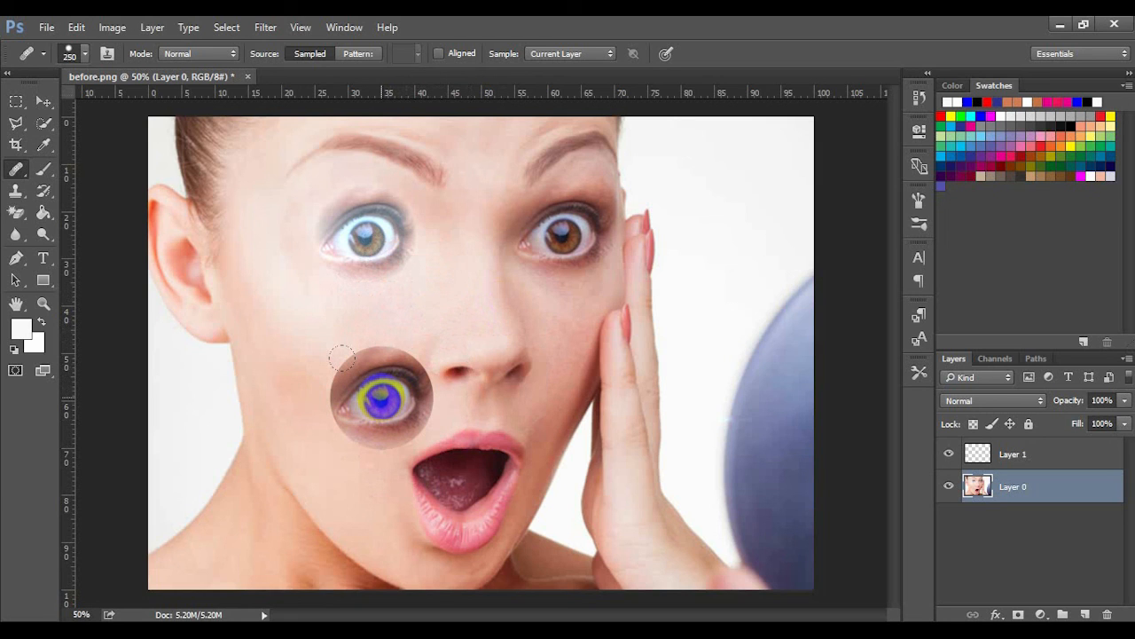
left_click(381, 399)
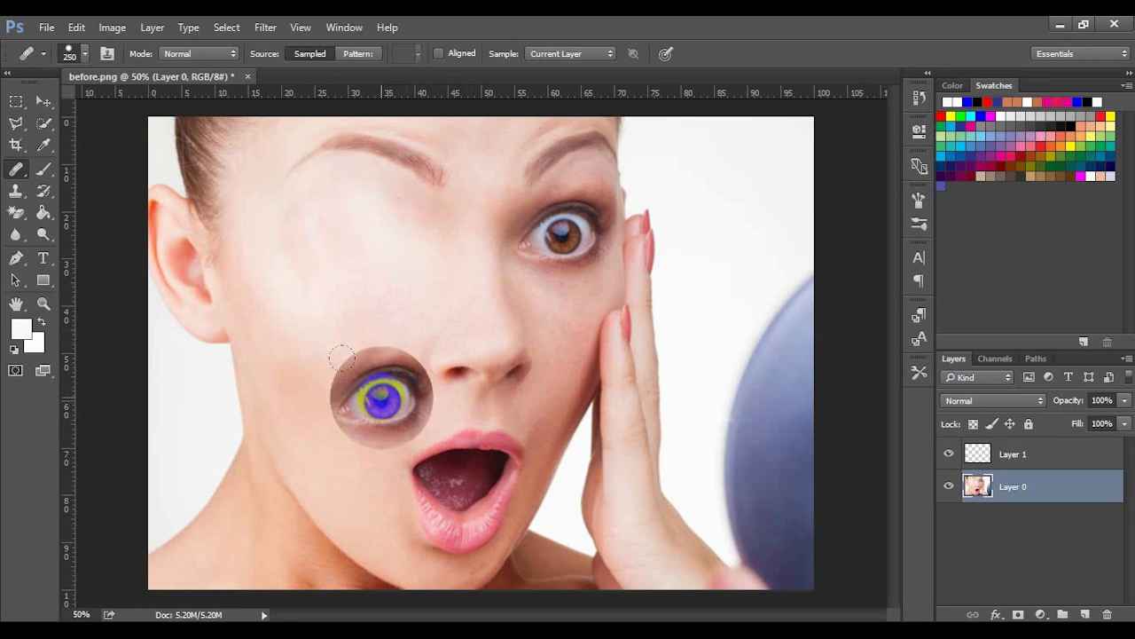